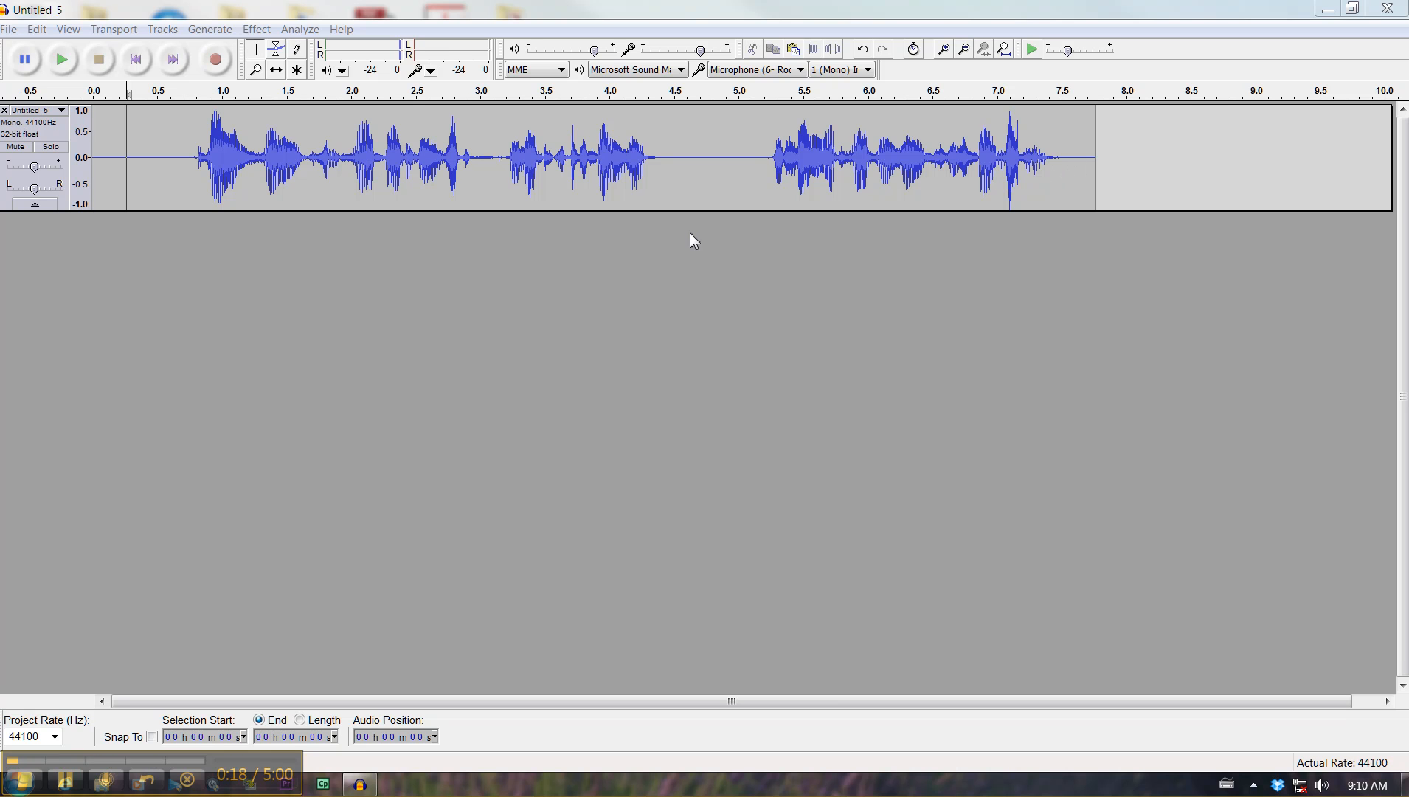
# - Undo the earlier edits repeatedly until only the uncut voice recording is left in the project
pyautogui.hotkey('ctrl', 'z')
pyautogui.hotkey('ctrl', 'z')
pyautogui.hotkey('ctrl', 'z')
pyautogui.hotkey('ctrl', 'z')
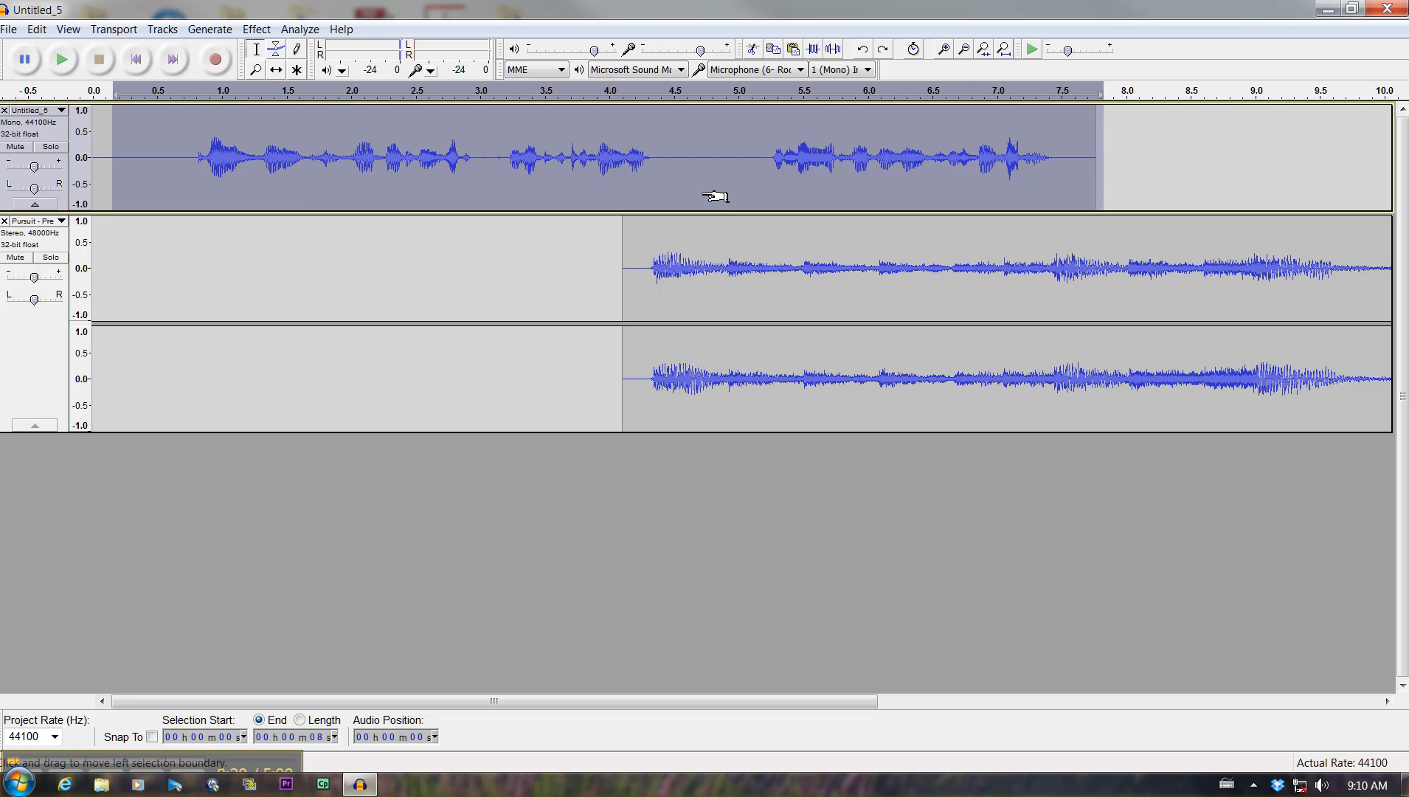
pyautogui.hotkey('ctrl', 'z')
pyautogui.hotkey('ctrl', 'z')
pyautogui.hotkey('ctrl', 'z')
pyautogui.hotkey('ctrl', 'z')
pyautogui.hotkey('ctrl', 'z')
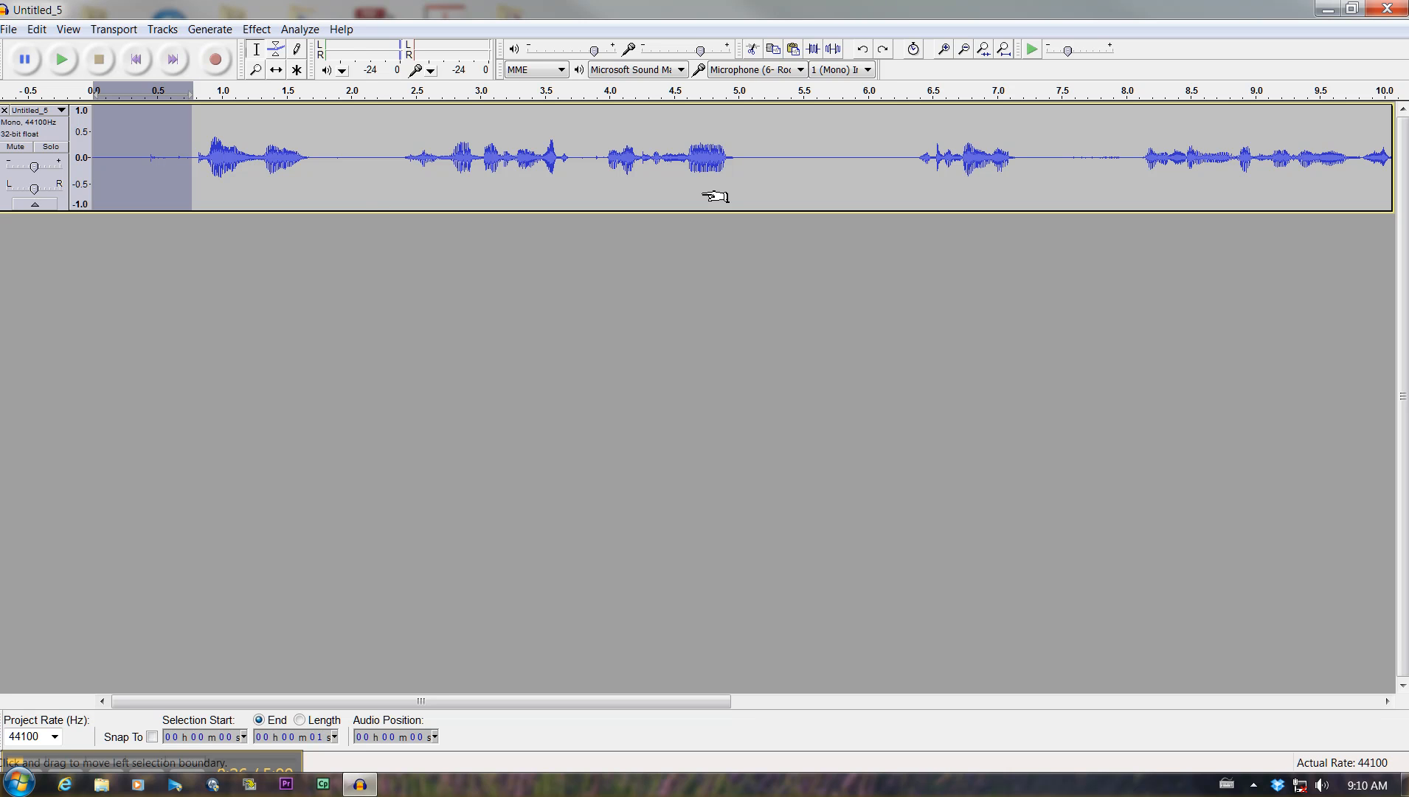
# - Play the voice recording from about 0.3 s through the last phrase to review its mistakes and pauses
pyautogui.click(362, 194)
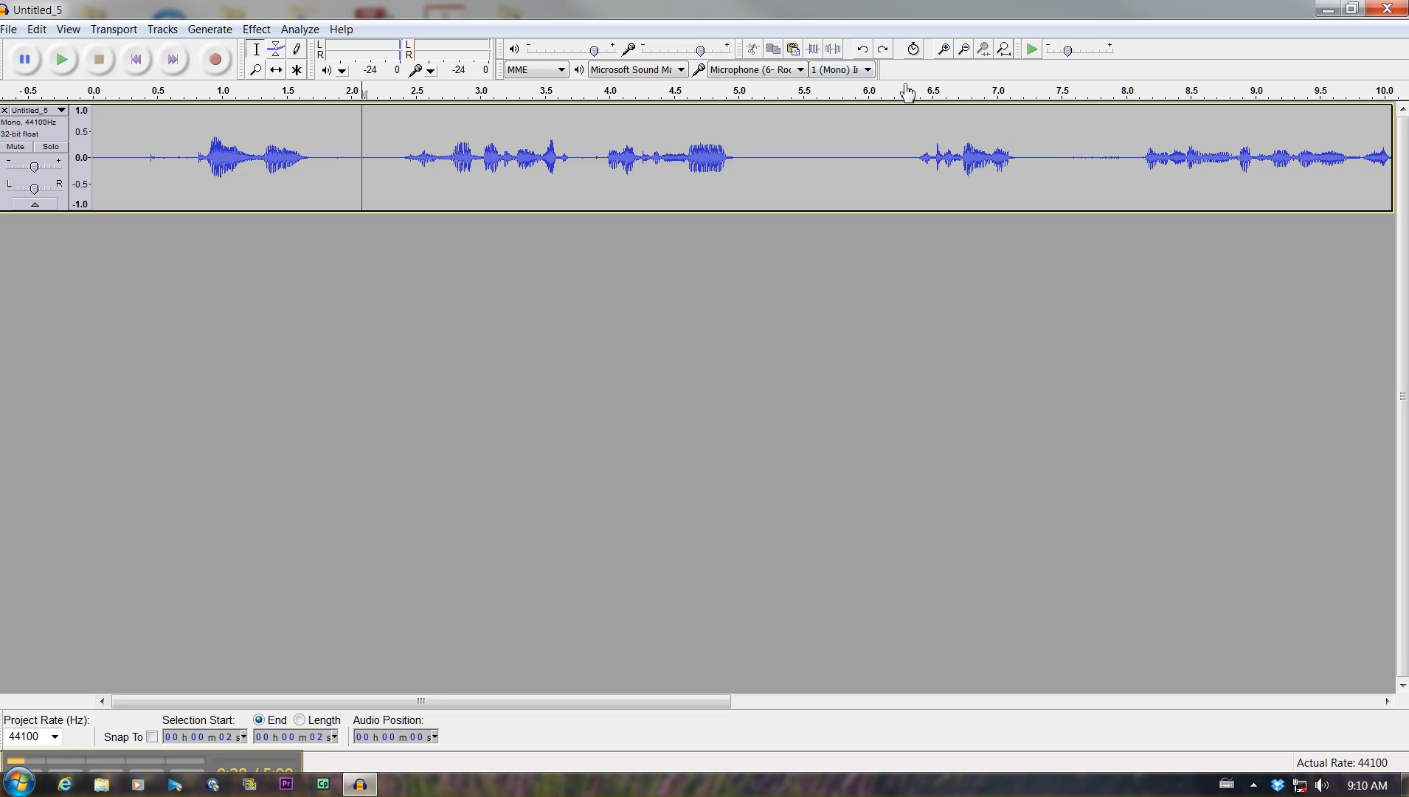
pyautogui.click(966, 49)
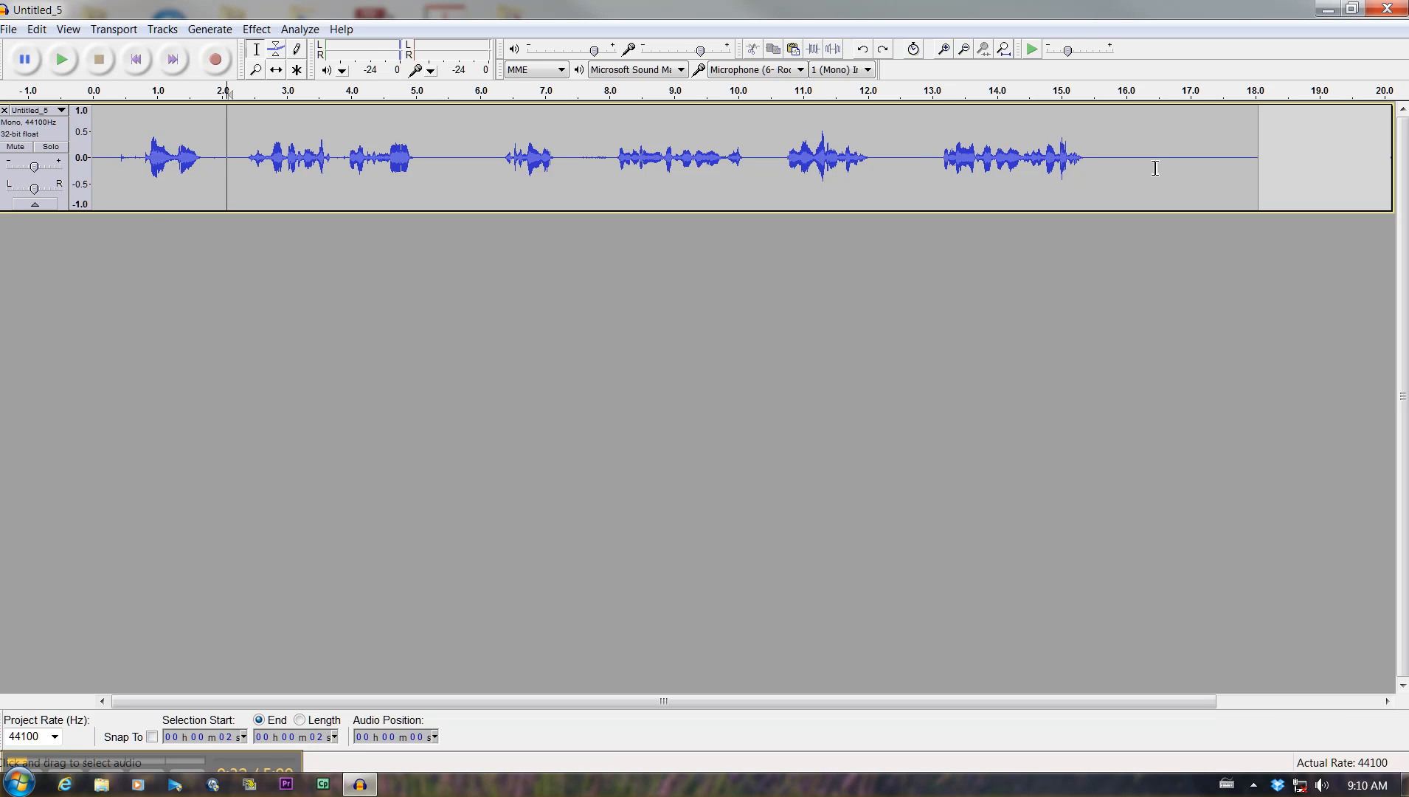
pyautogui.click(112, 158)
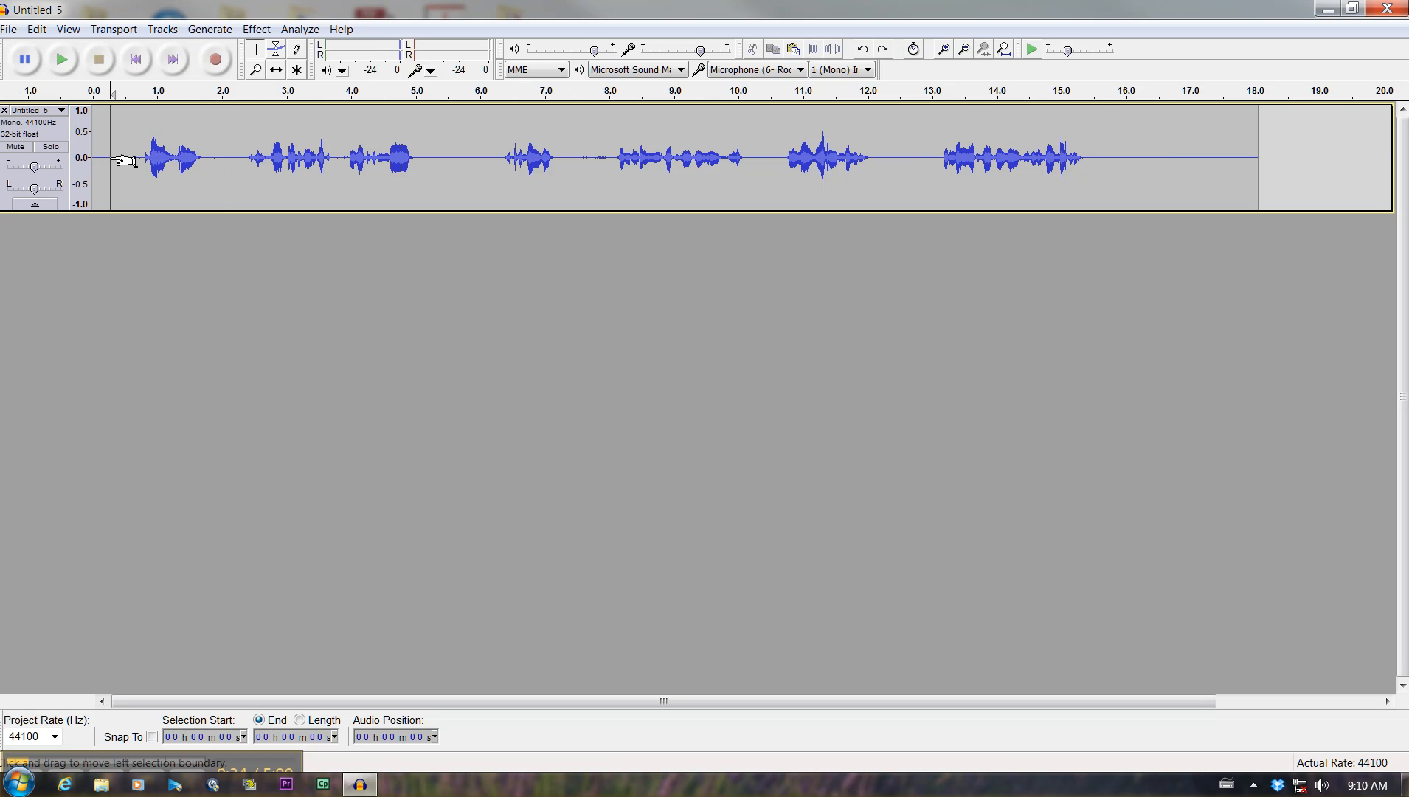
pyautogui.press('space')
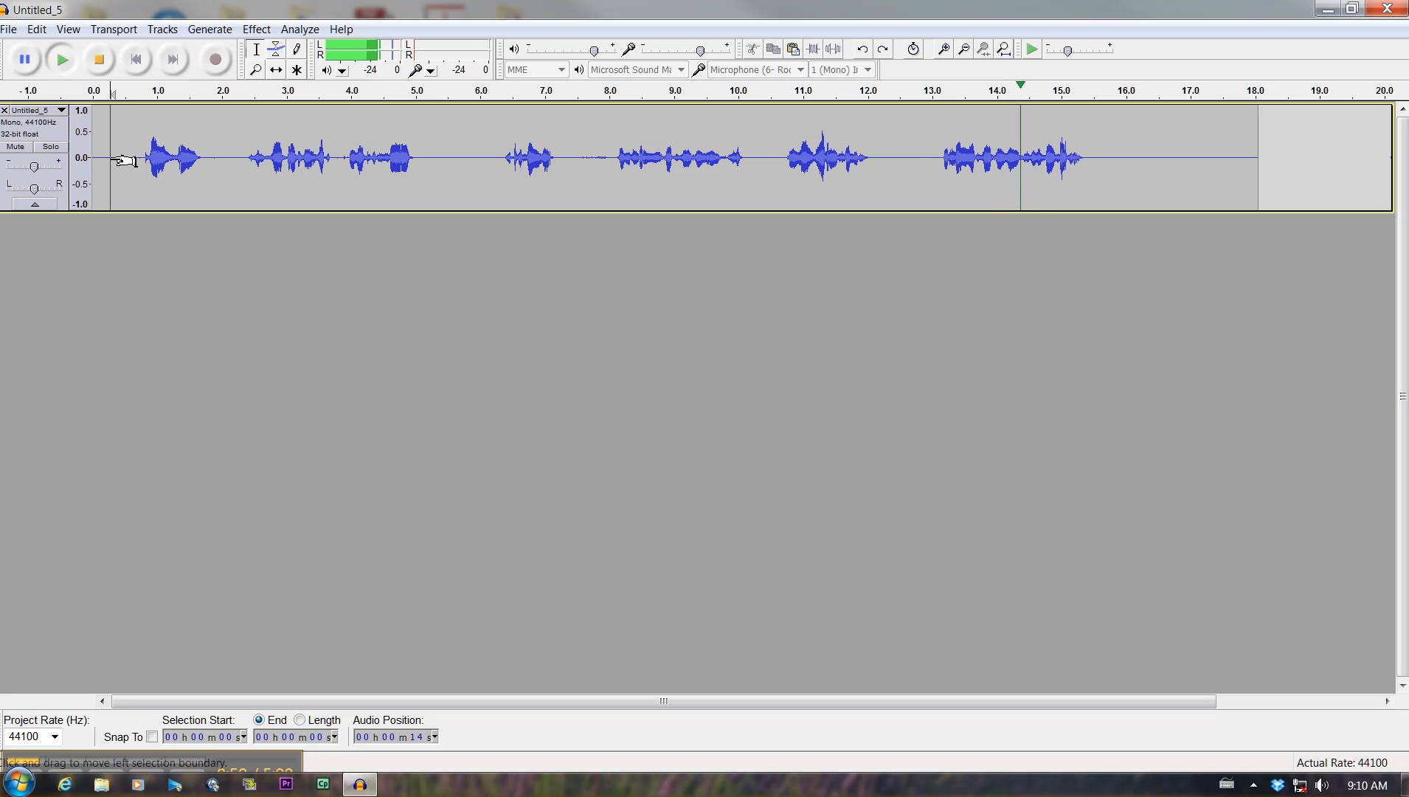
pyautogui.press('space')
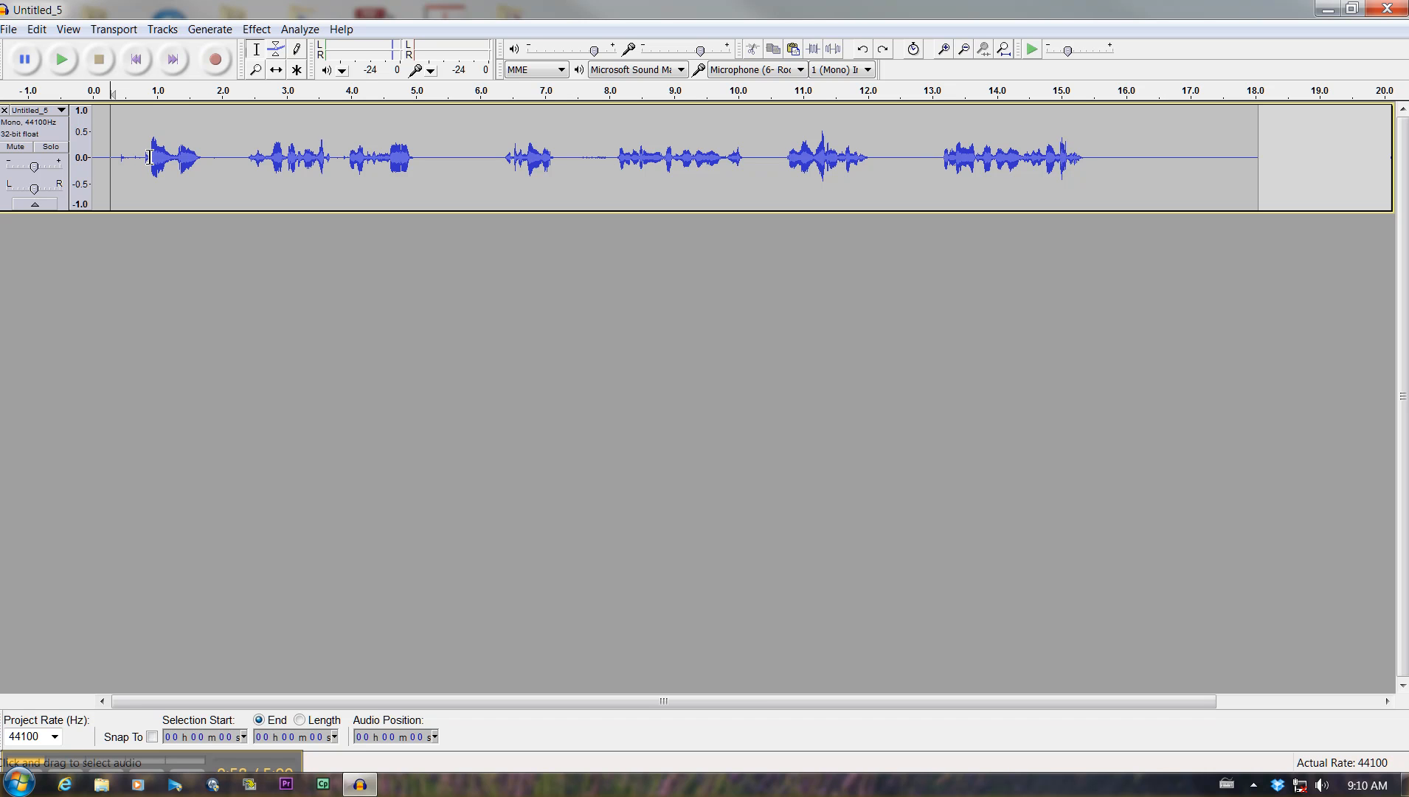
# - Silence the noise from 0 to about 0.8 s and cut the pause between about 1.7 and 2.4 s
pyautogui.moveTo(149, 157); pyautogui.dragTo(91, 155)
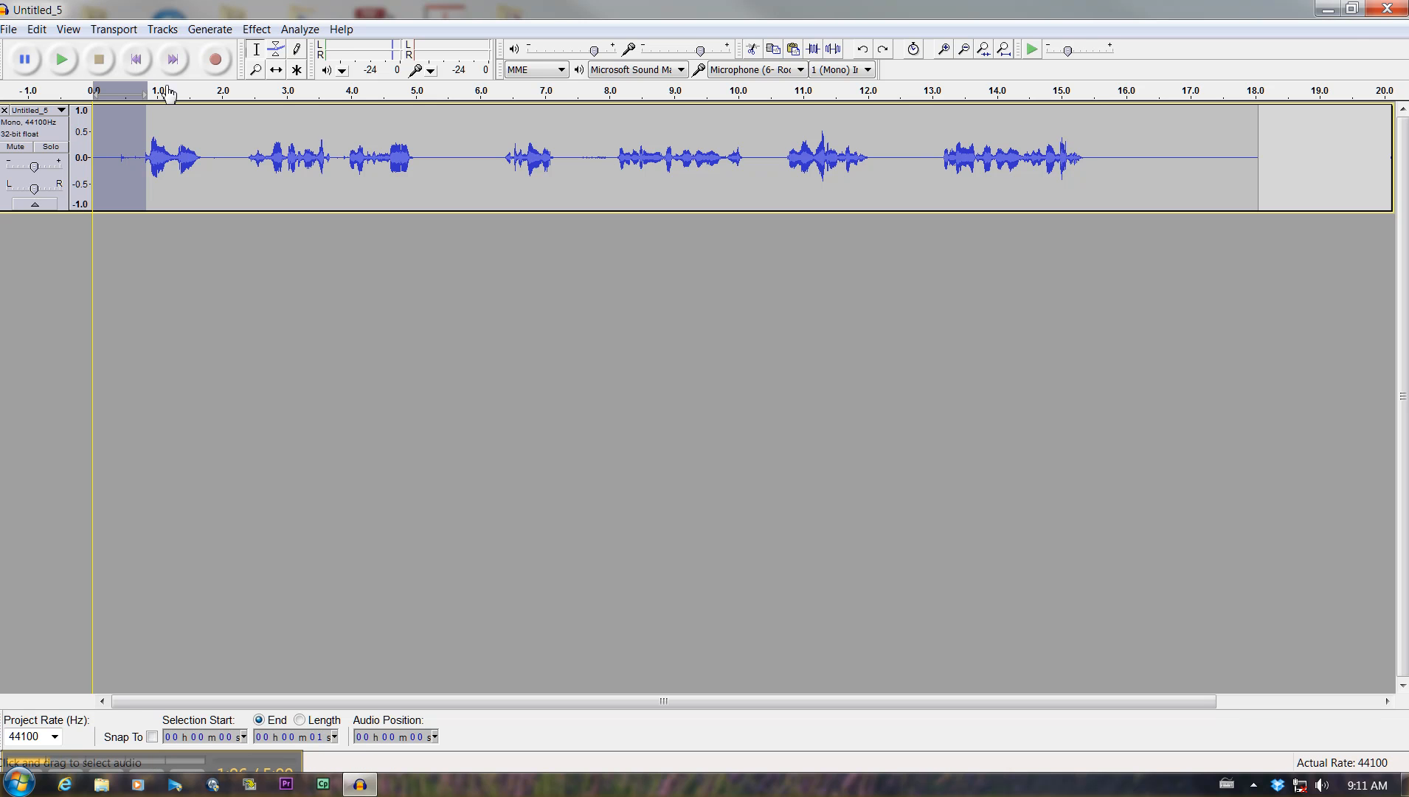
pyautogui.click(835, 50)
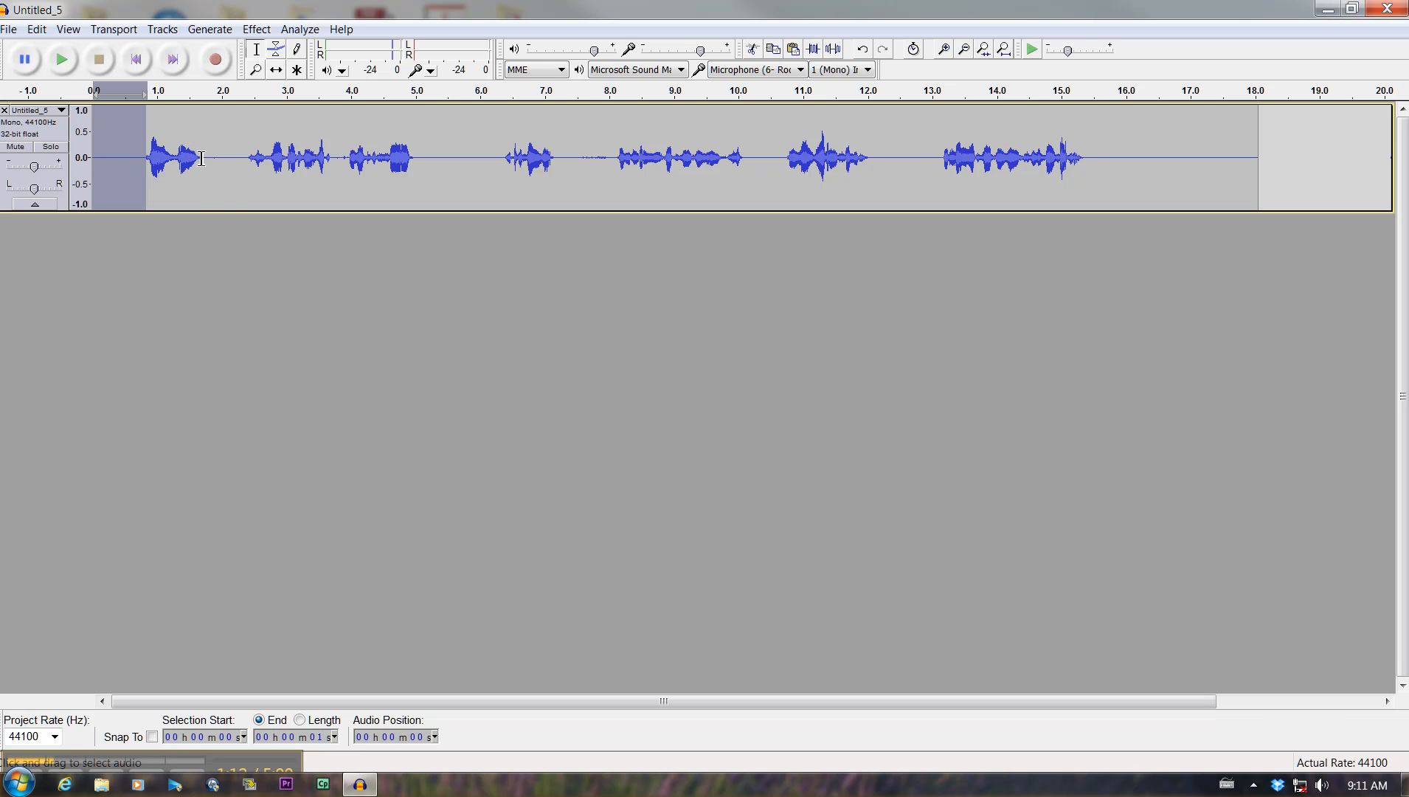
pyautogui.moveTo(200, 157); pyautogui.dragTo(252, 152)
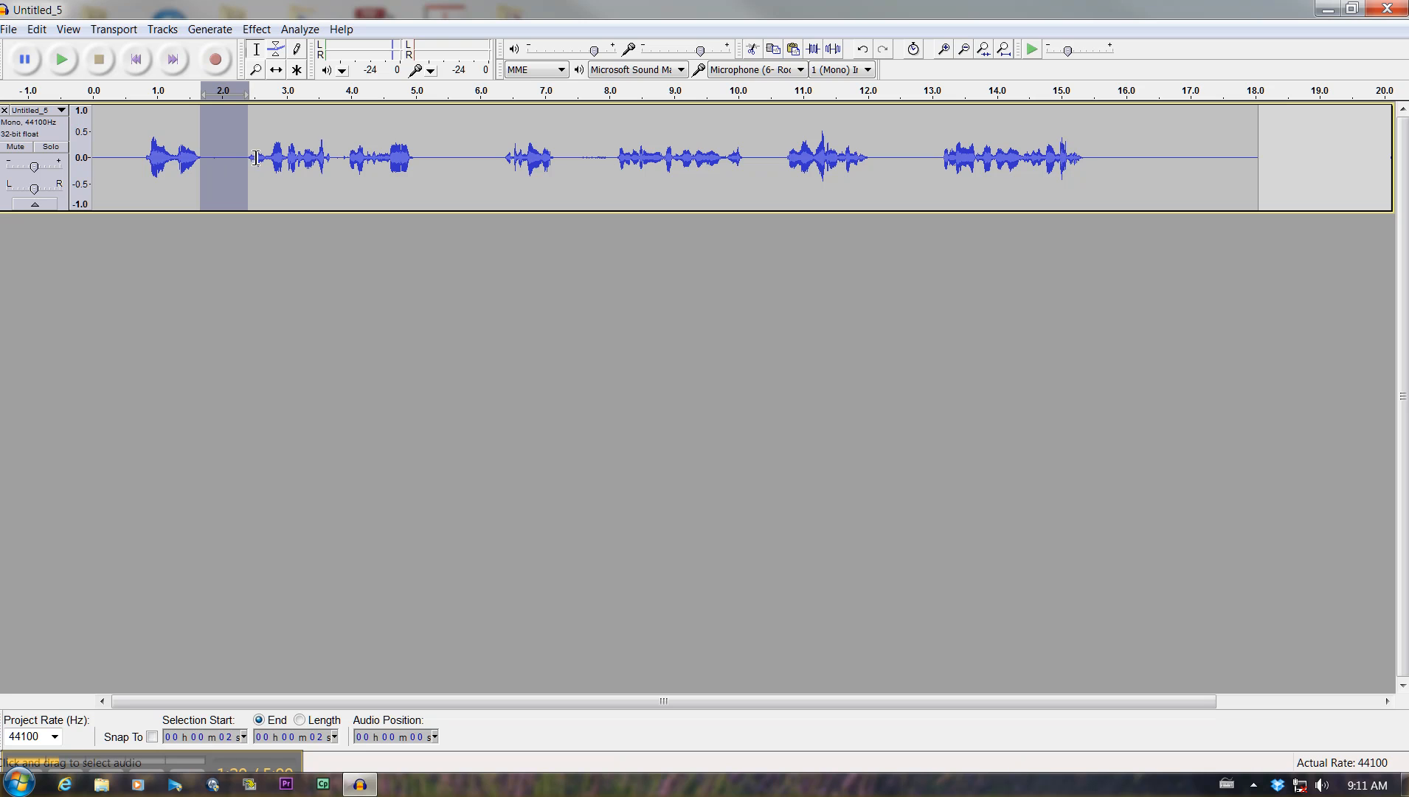
pyautogui.click(754, 50)
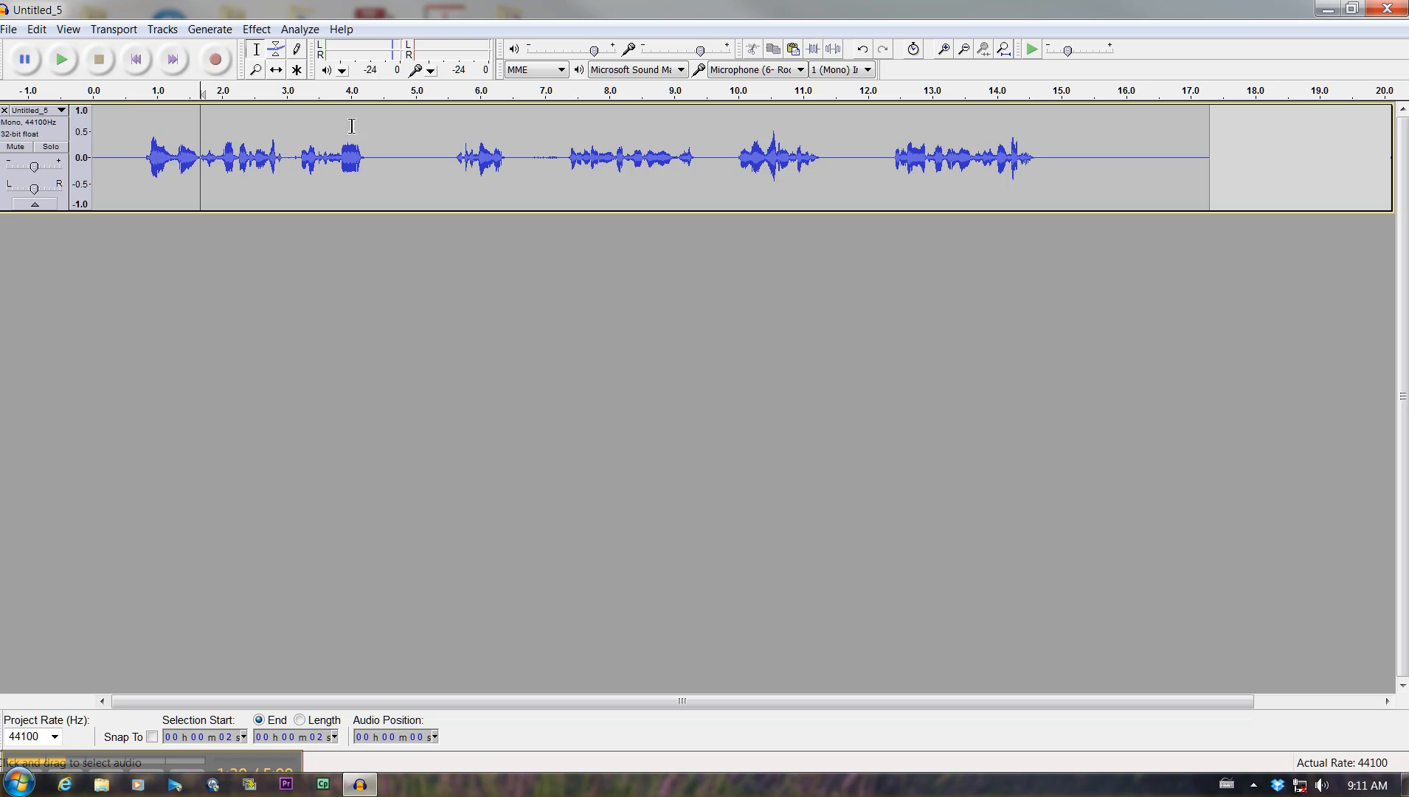
# - Cut the voice section from about 3.6 to 5.6 s and silence the noise between about 4.4 and 5.3 s
pyautogui.moveTo(326, 158); pyautogui.dragTo(460, 151)
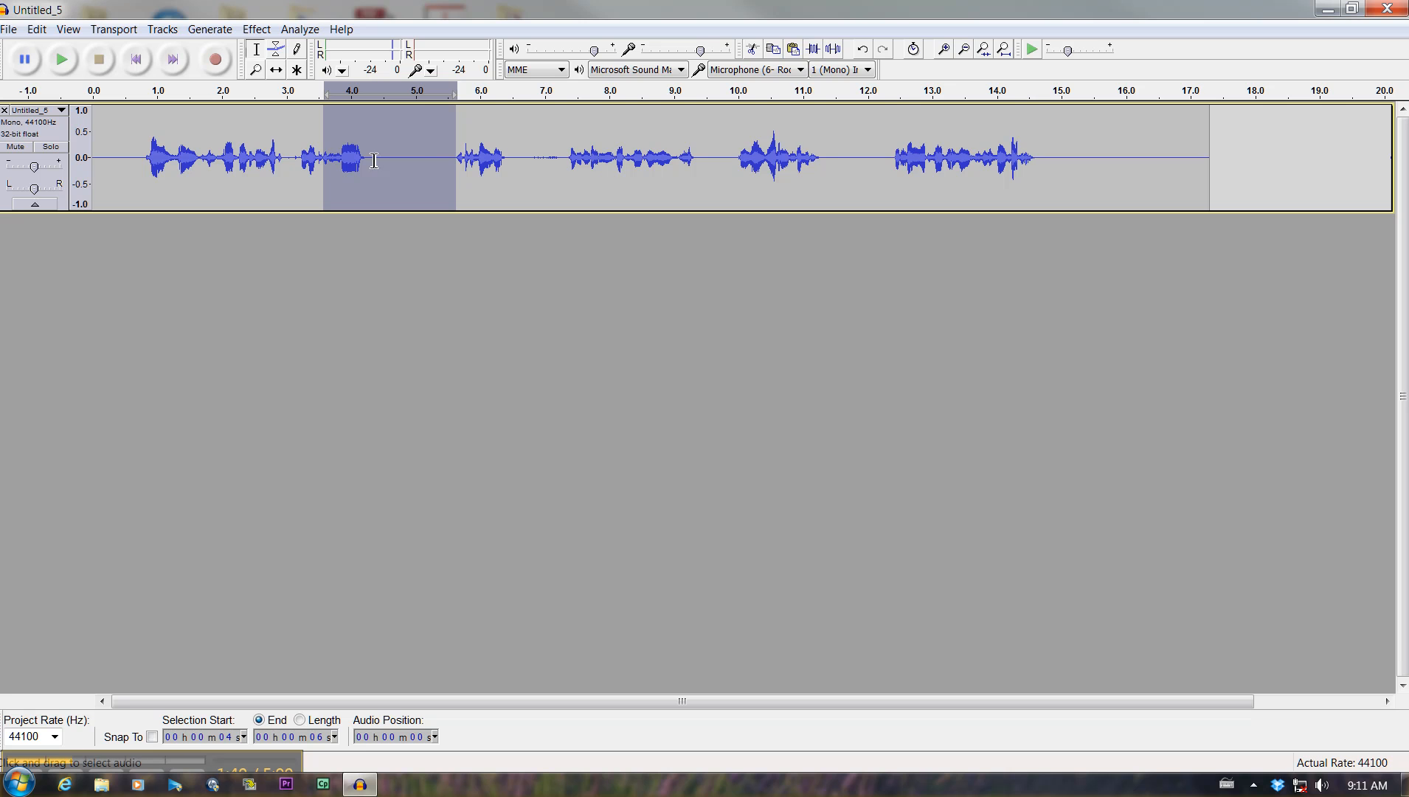
pyautogui.click(752, 48)
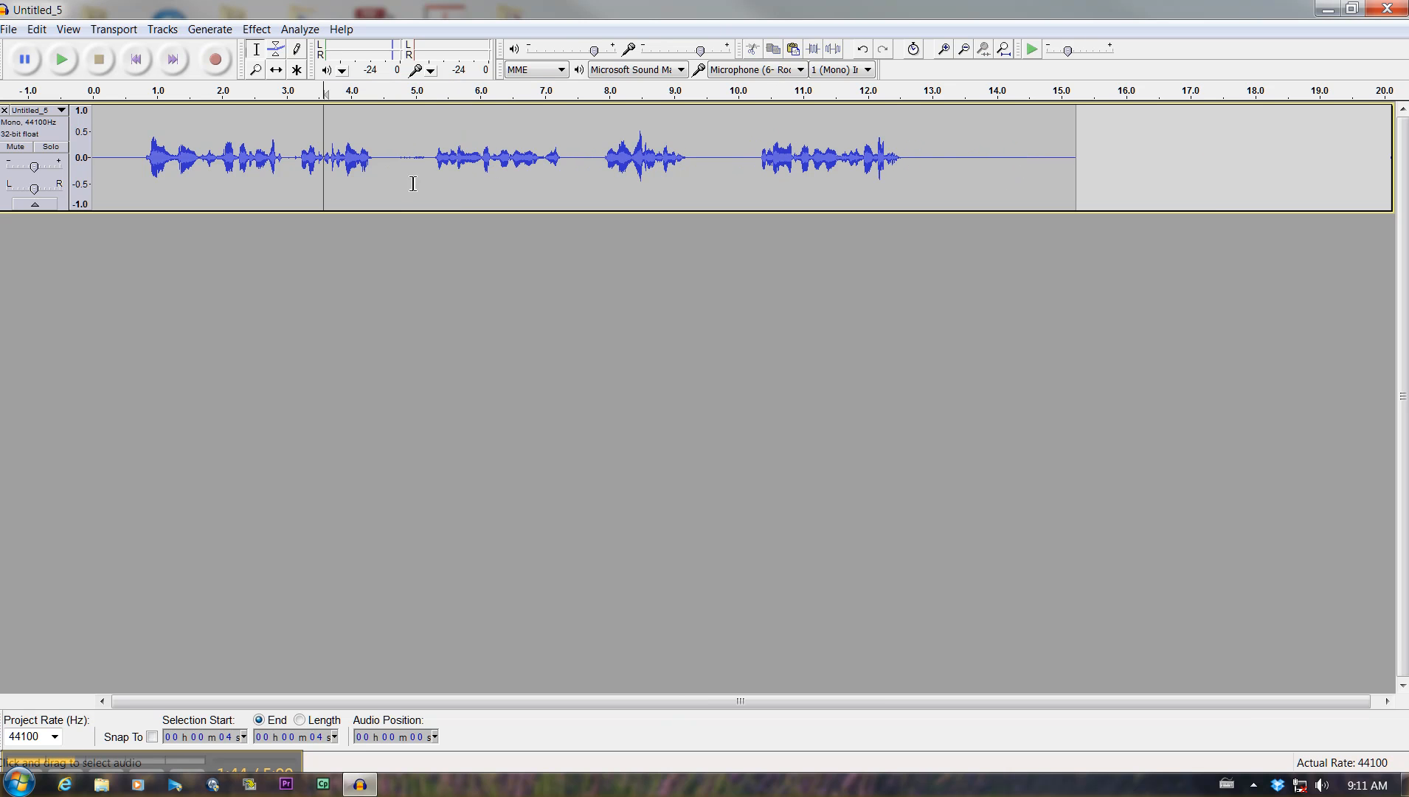
pyautogui.moveTo(378, 164); pyautogui.dragTo(434, 164)
pyautogui.click(835, 50)
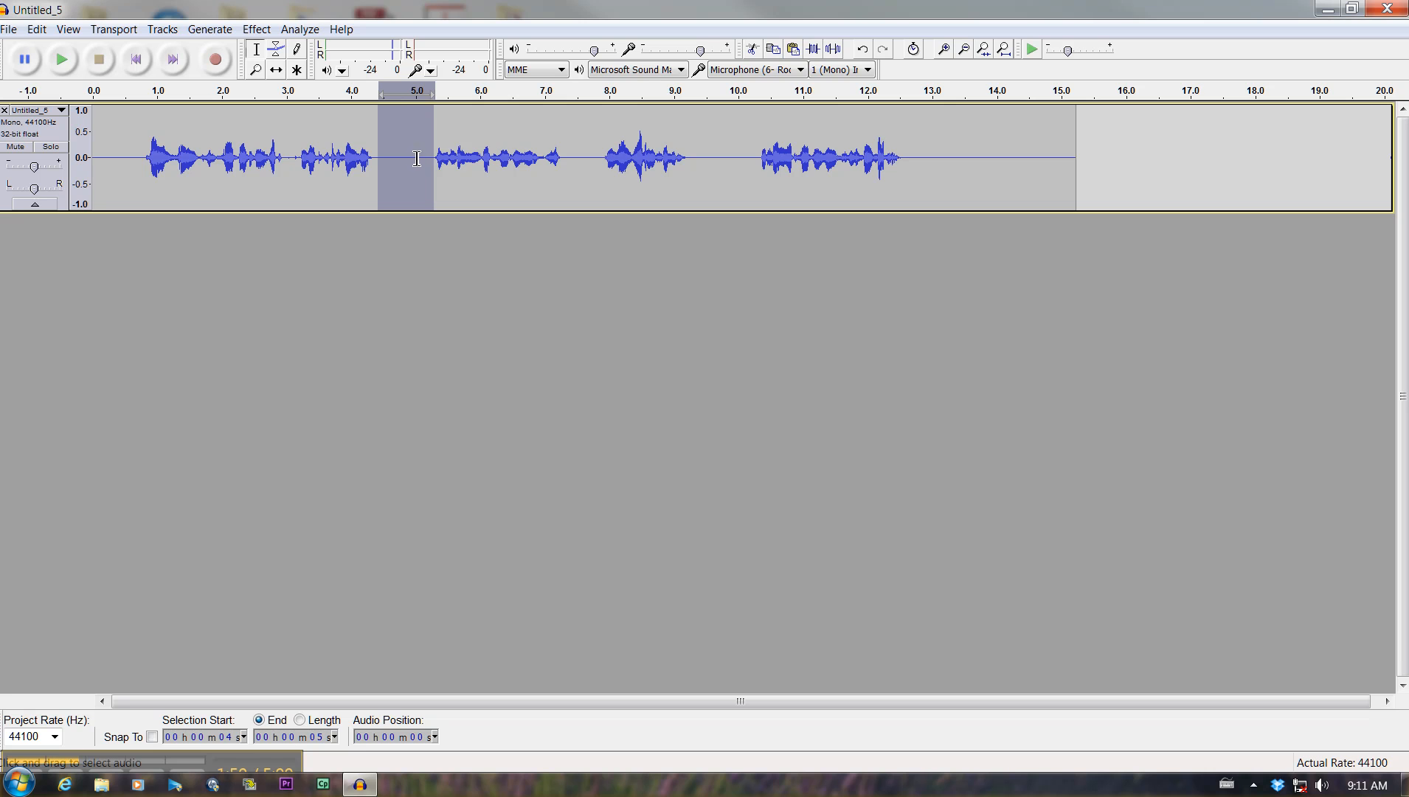
# - Cut the two phrases between about 5.2 and 9.6 s and play the edited voice recording from near its start
pyautogui.moveTo(429, 158); pyautogui.dragTo(716, 159)
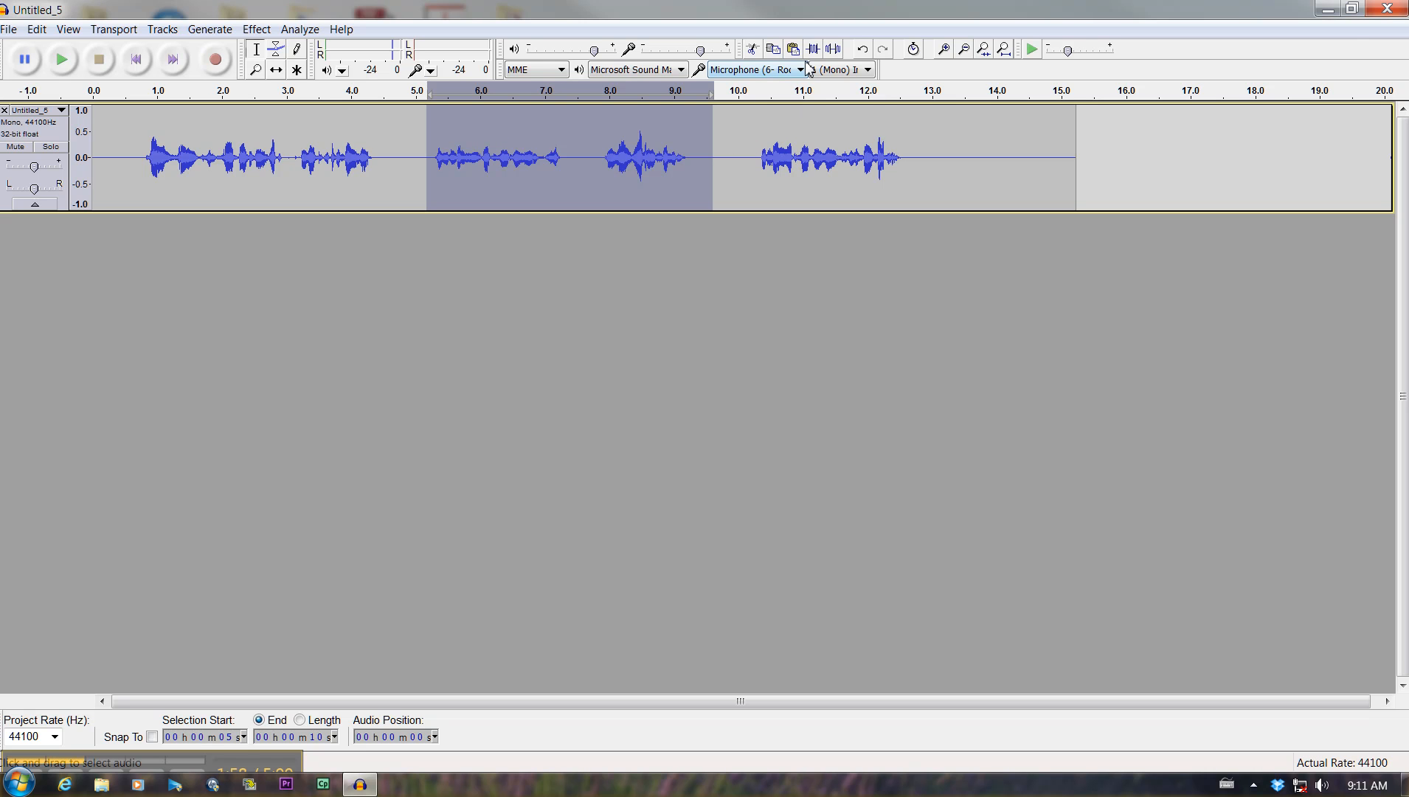
pyautogui.click(753, 49)
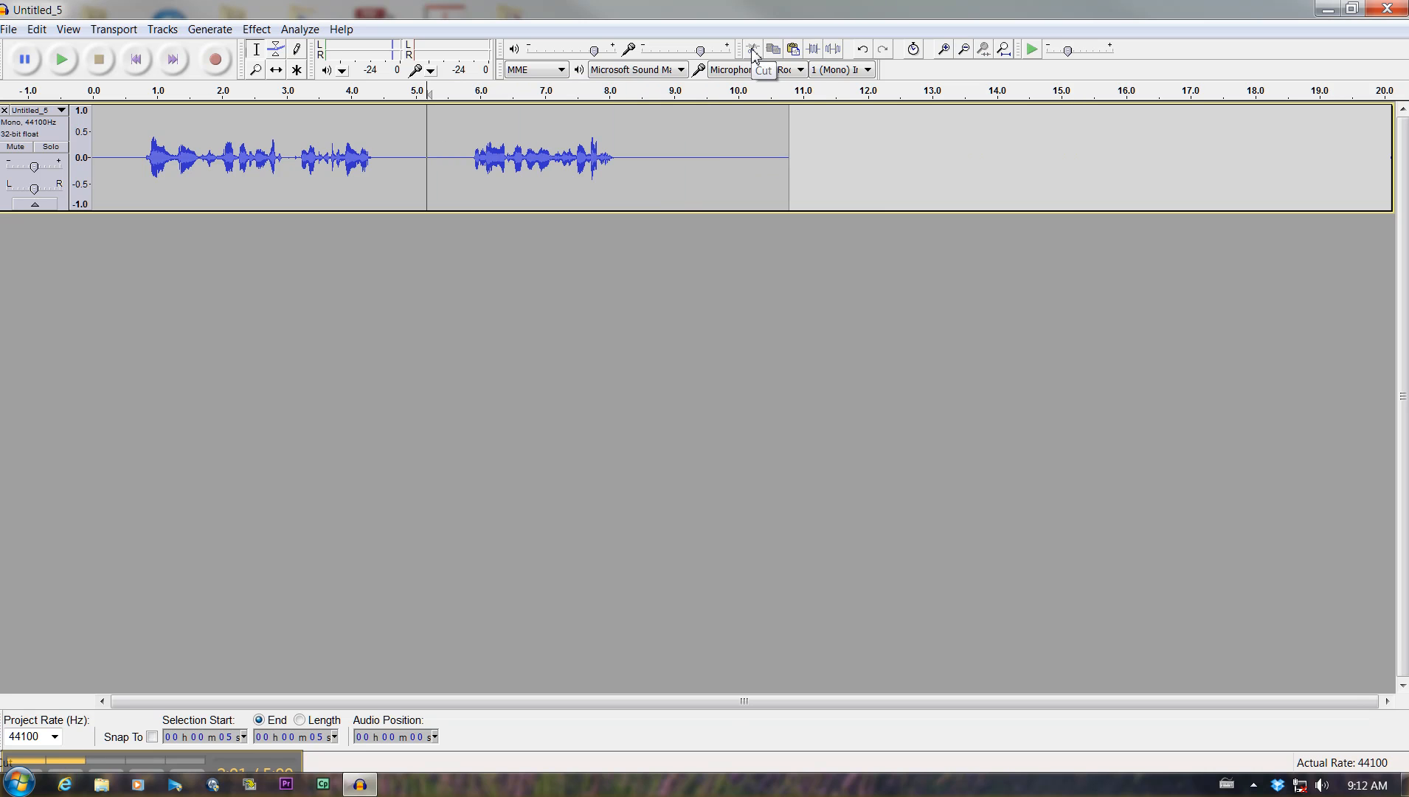
pyautogui.click(115, 161)
pyautogui.press('space')
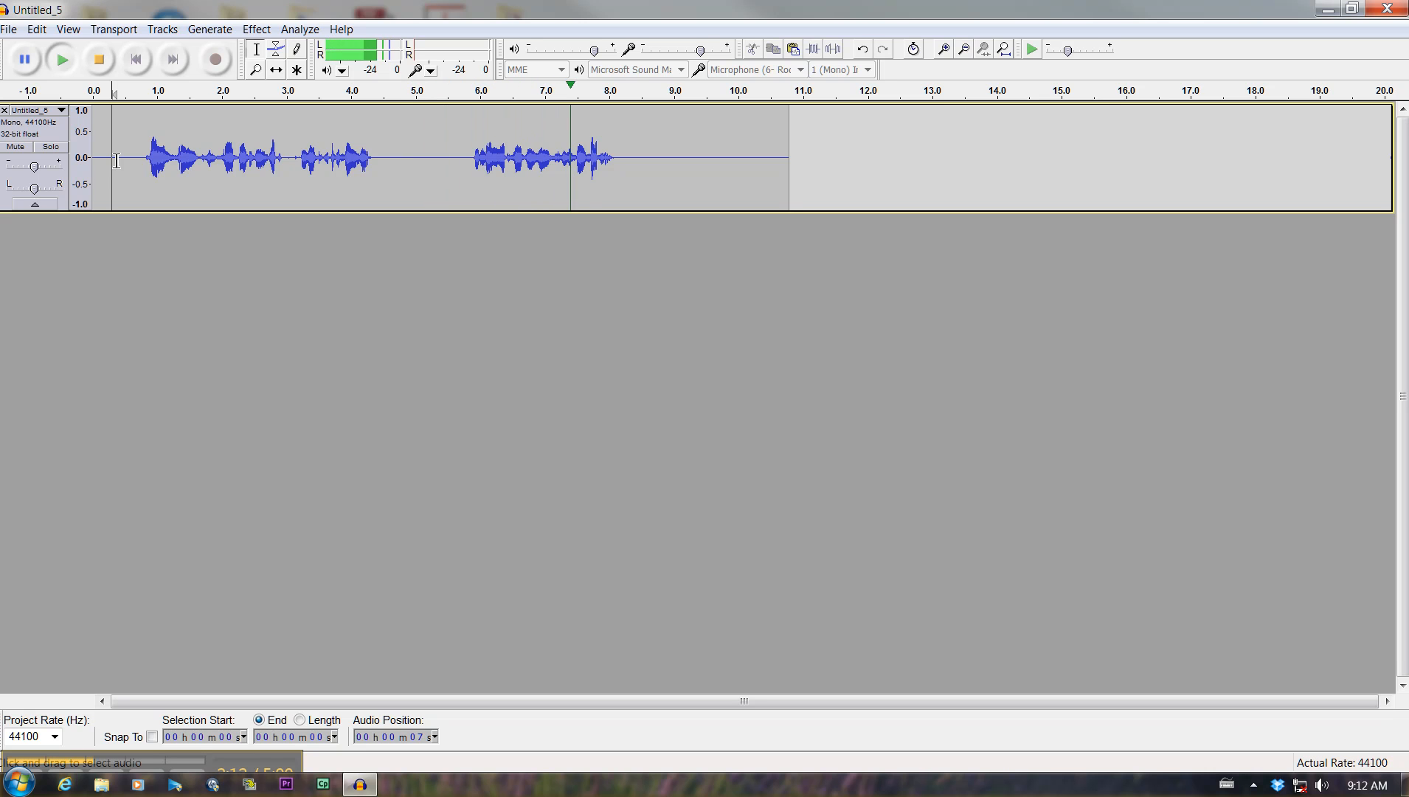
pyautogui.press('space')
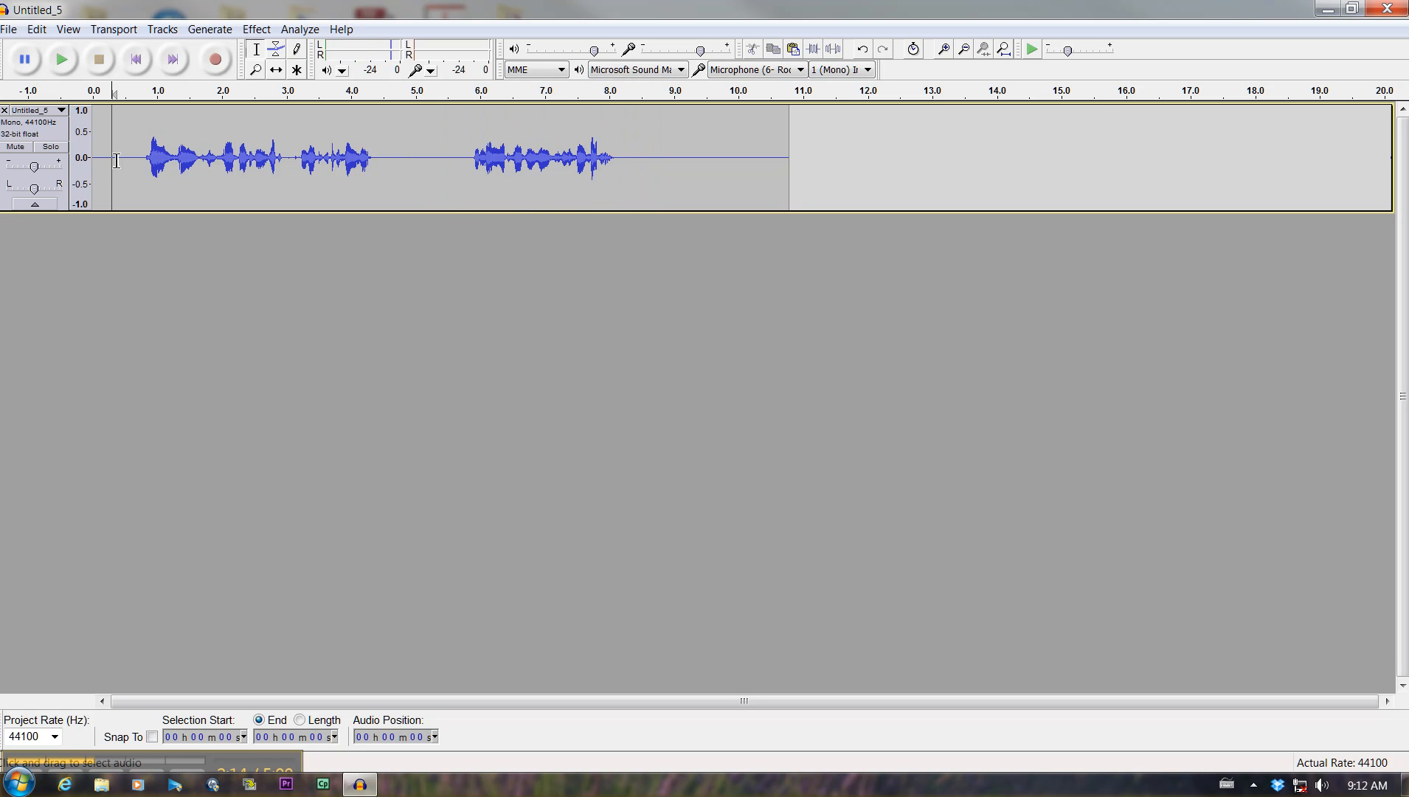
# - Cut the trailing silence from about 8.2 s to the end of the voice clip
pyautogui.click(628, 162)
pyautogui.moveTo(376, 159); pyautogui.dragTo(472, 152)
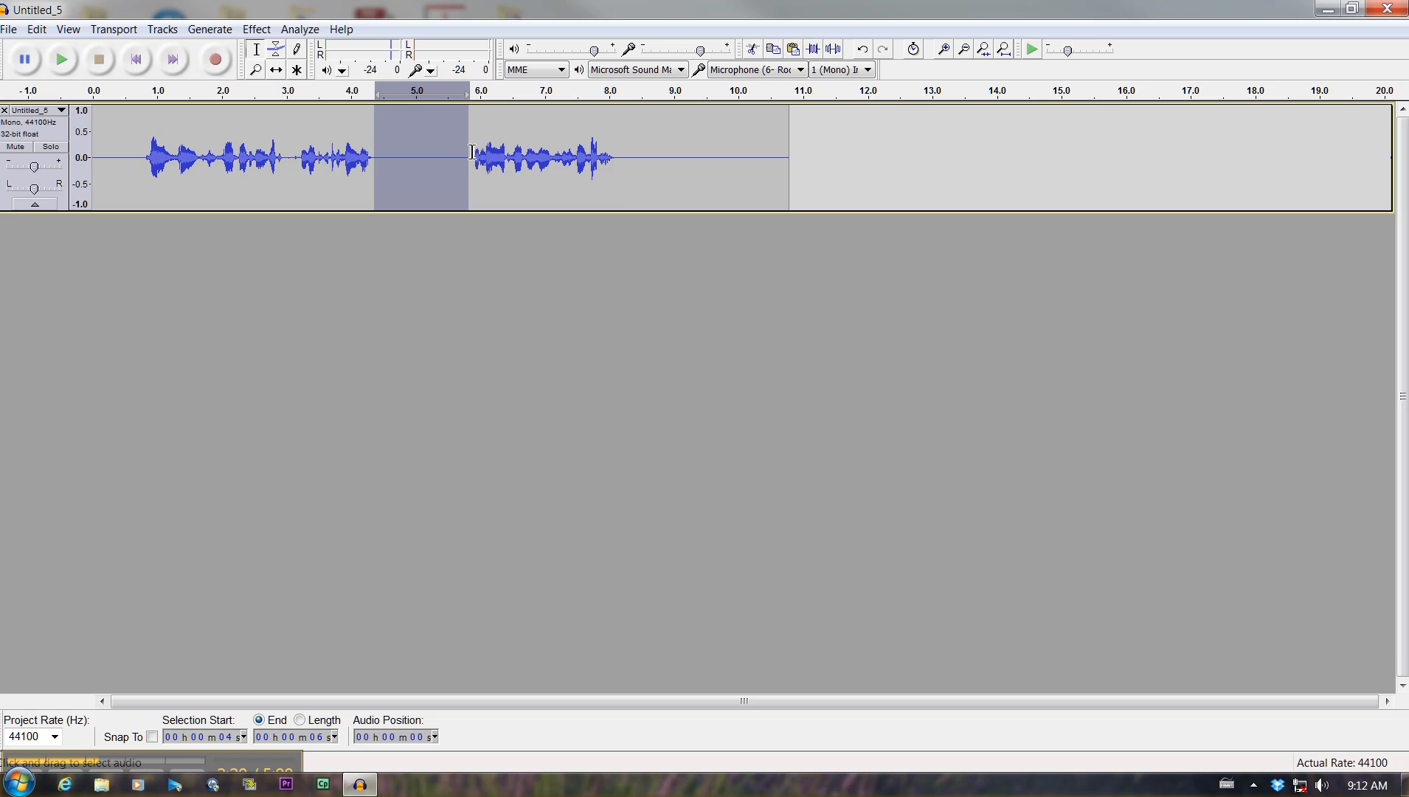
pyautogui.moveTo(626, 161); pyautogui.dragTo(789, 156)
pyautogui.click(754, 50)
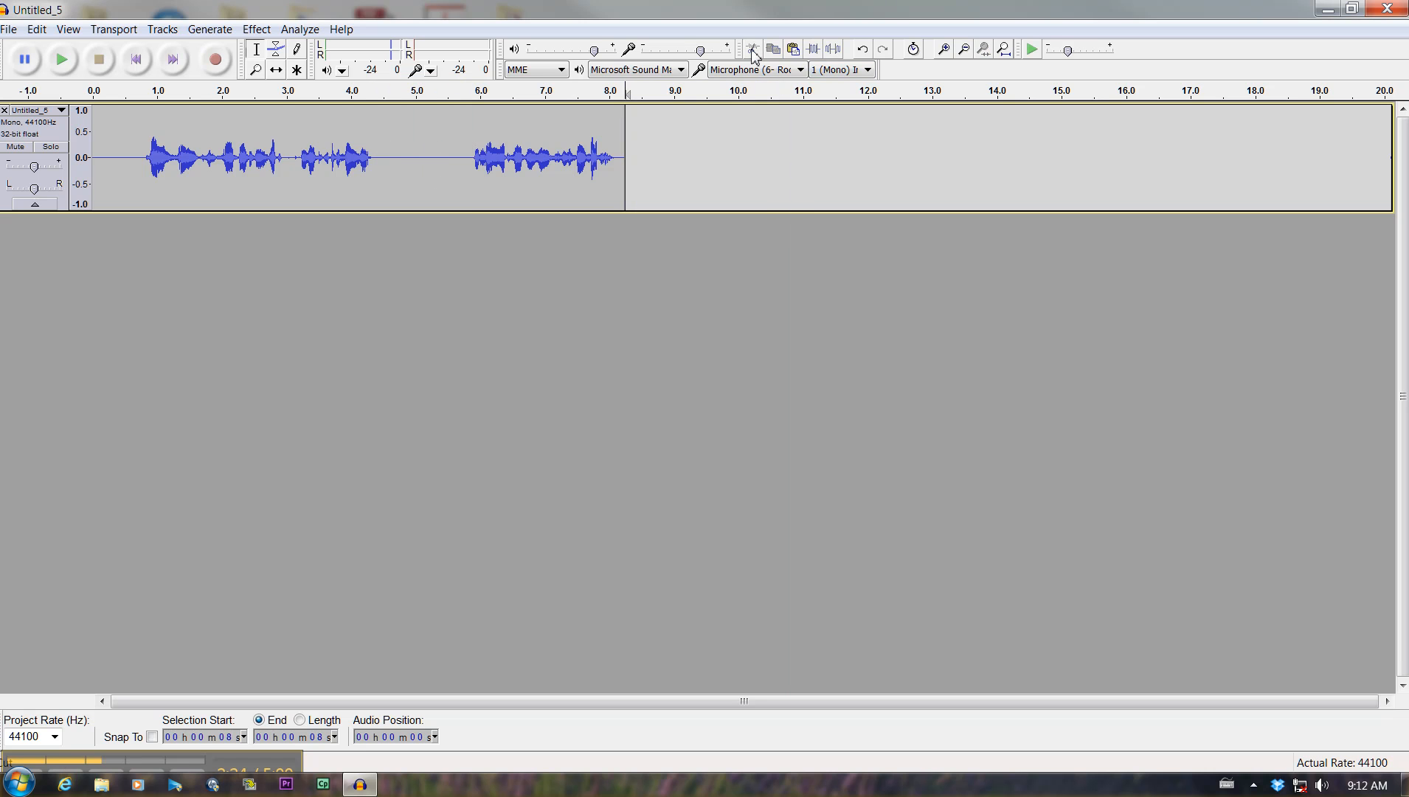
# - Amplify the voice recording from about 0.1 s to its end to a new peak amplitude of 0.0 dB
pyautogui.click(421, 158)
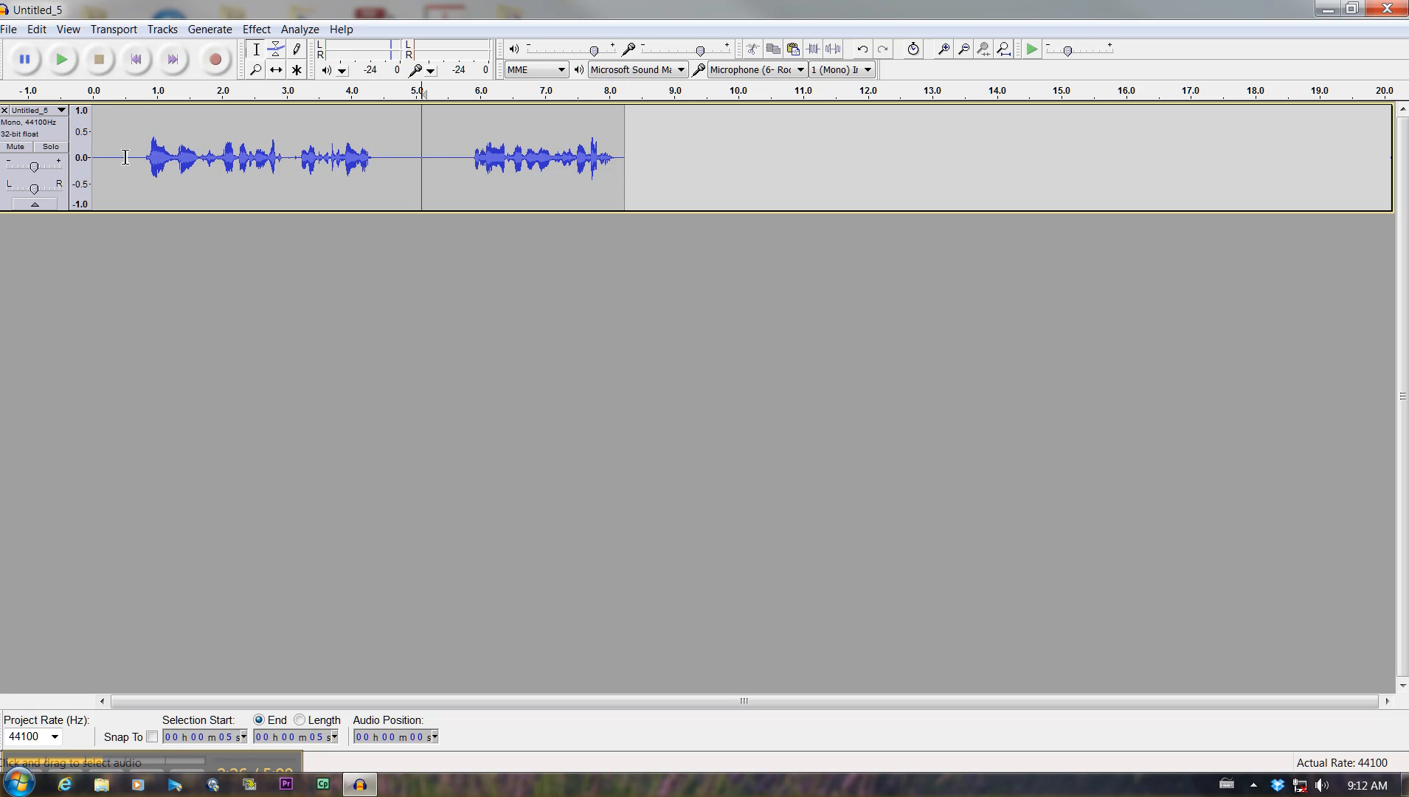
pyautogui.moveTo(105, 163); pyautogui.dragTo(633, 175)
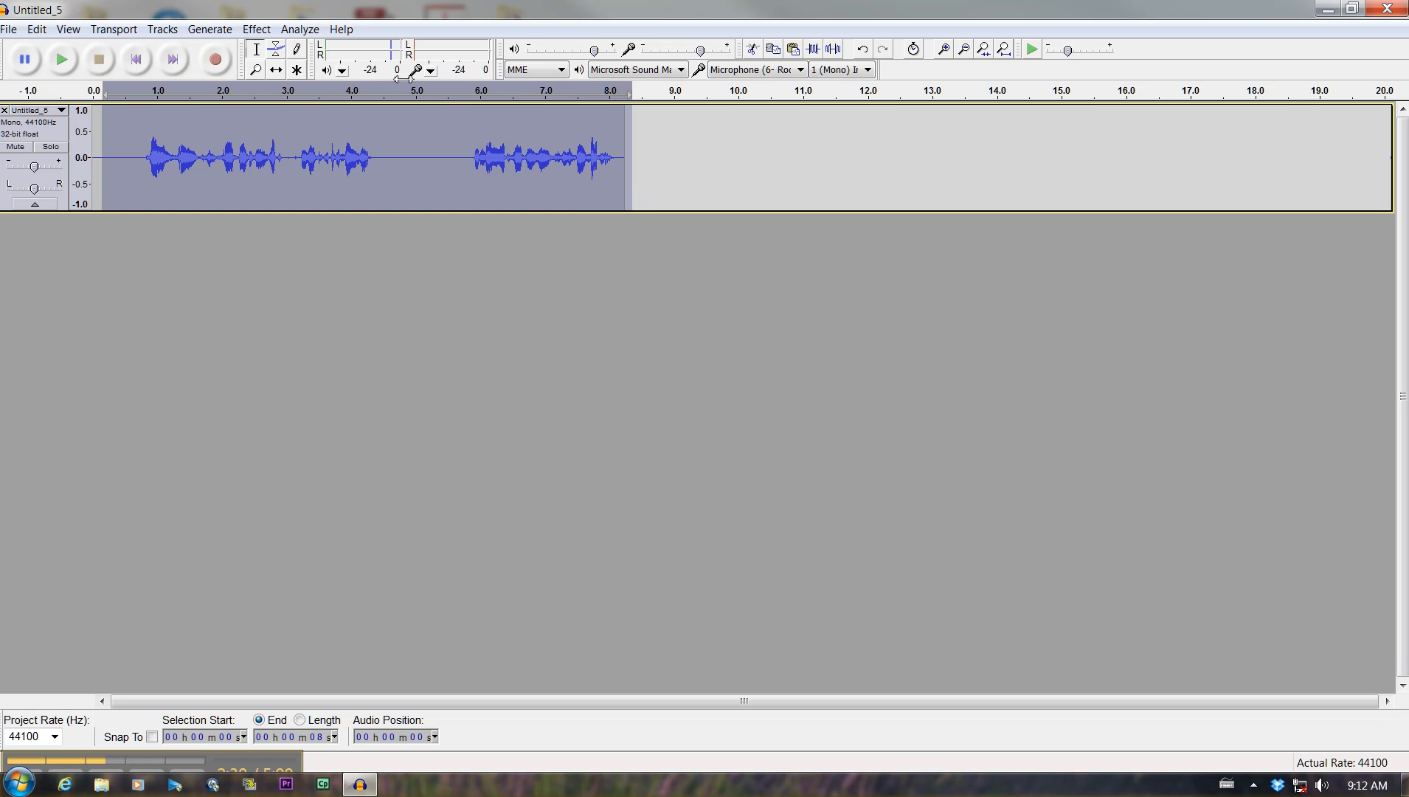
pyautogui.click(260, 33)
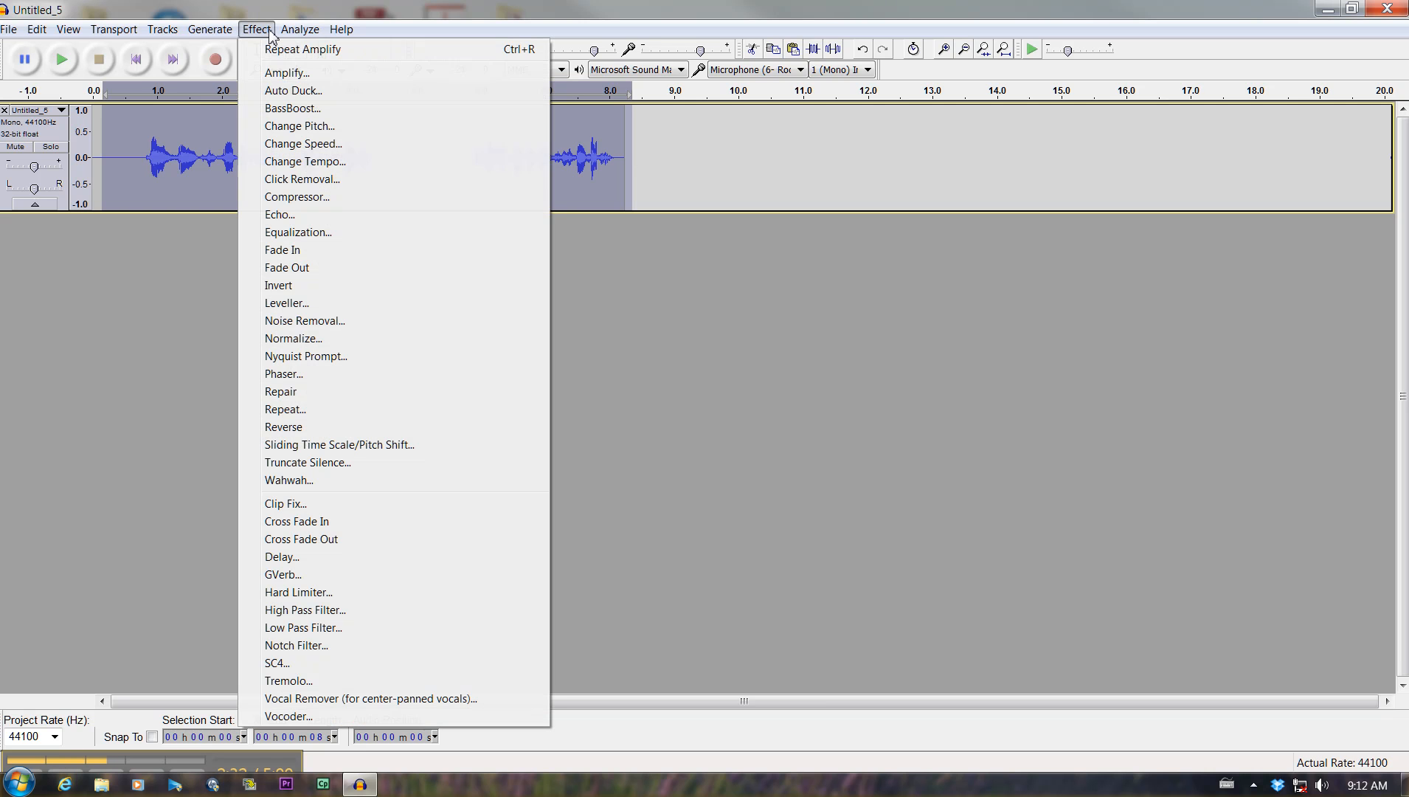
pyautogui.click(284, 74)
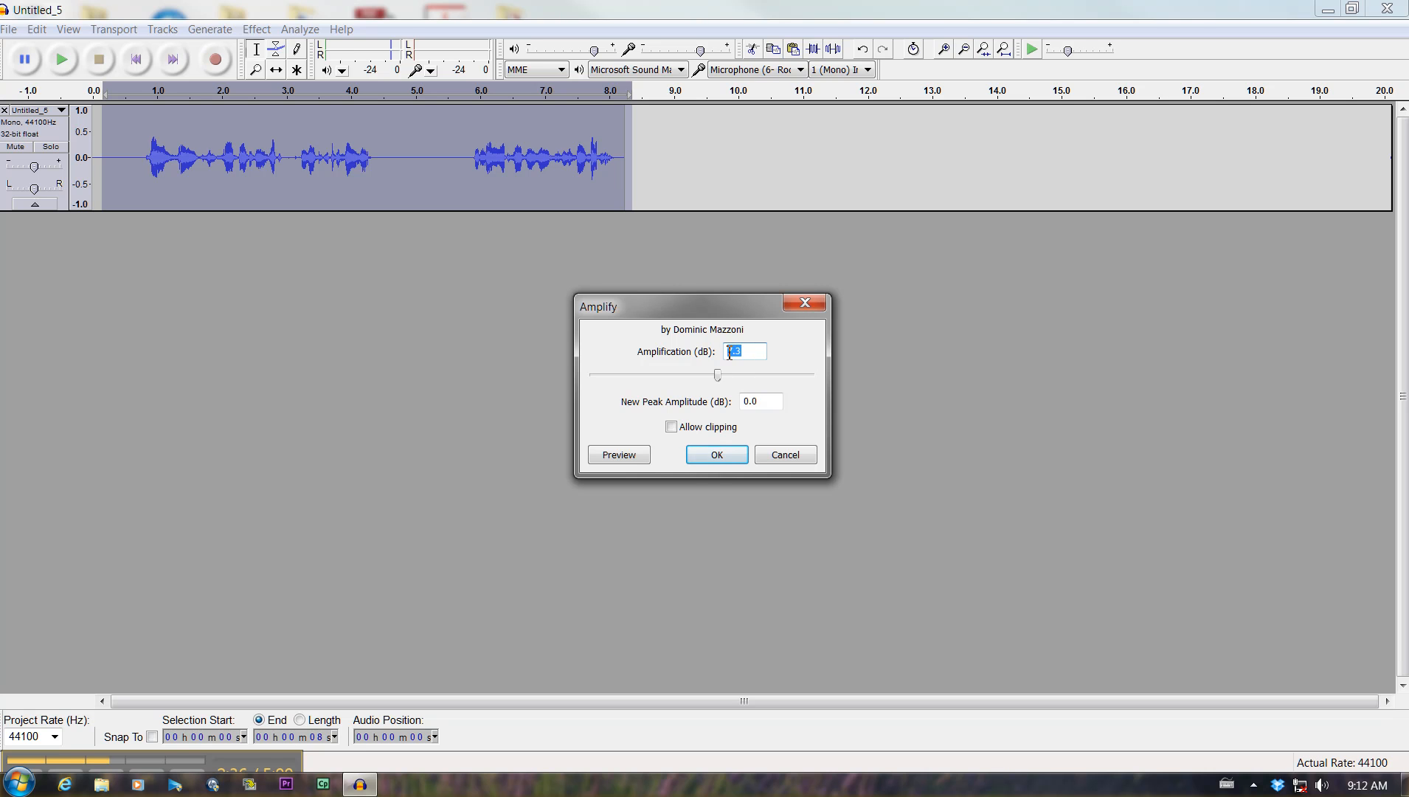
pyautogui.click(719, 456)
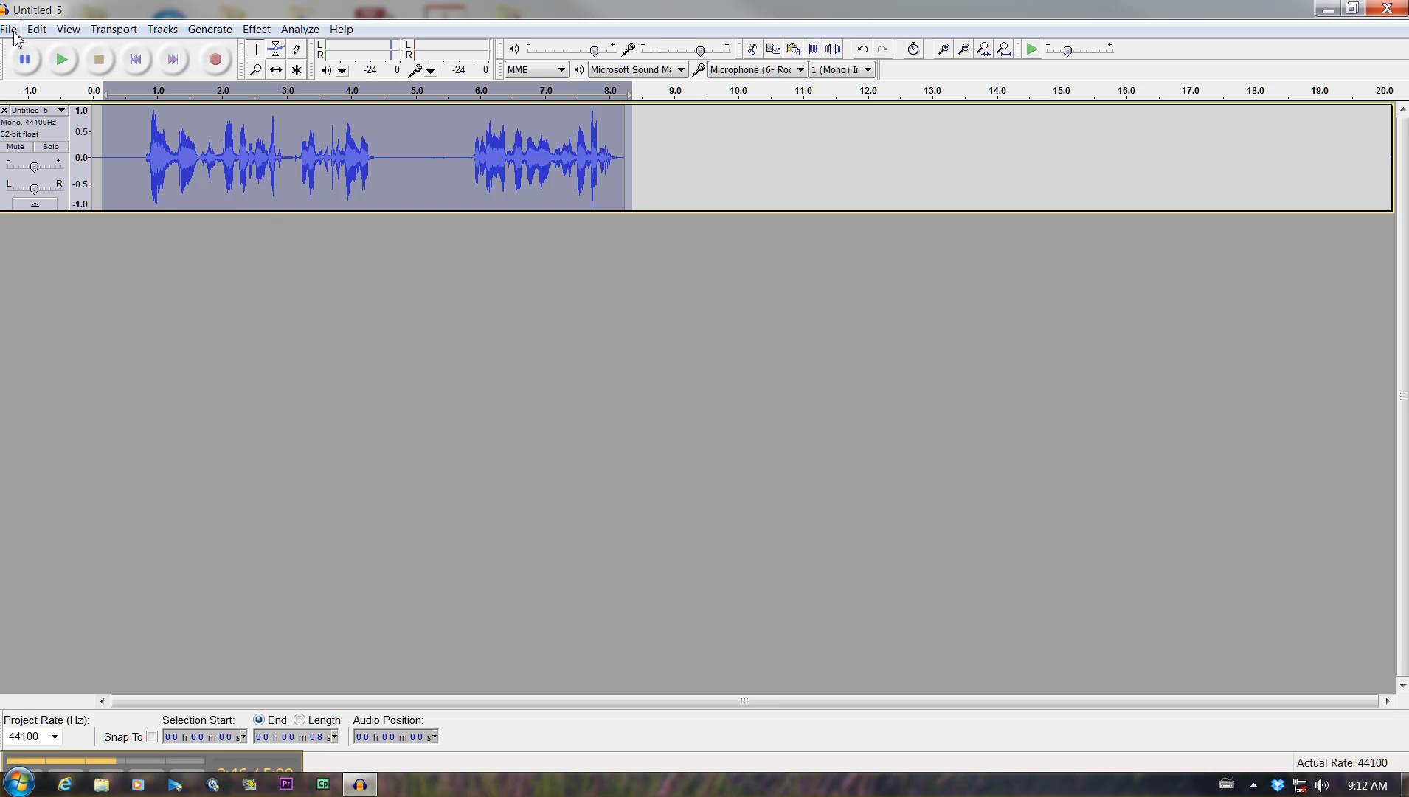
# - Import the audio file Pursuit - Pressure, making a copy of the file before editing
pyautogui.click(771, 179)
pyautogui.click(10, 29)
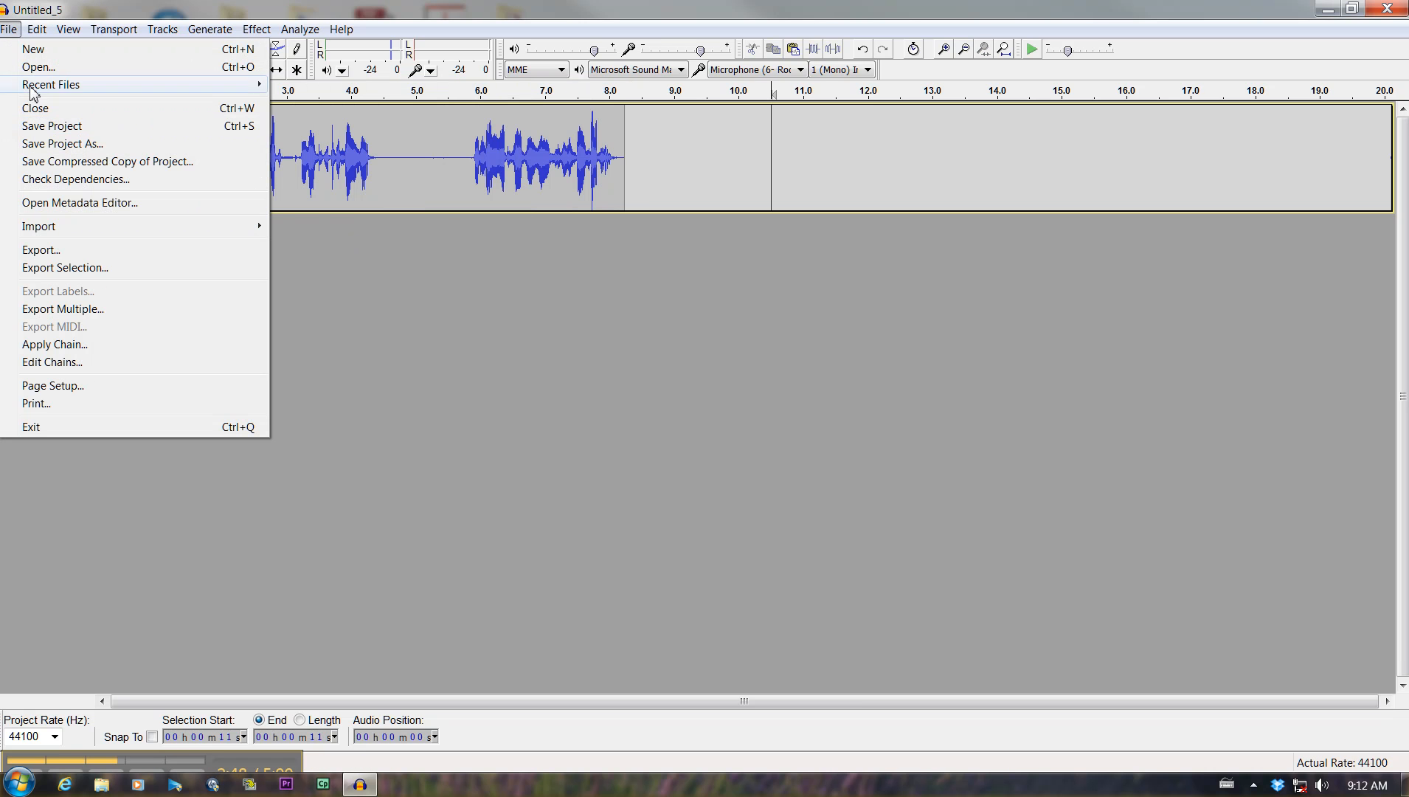
pyautogui.moveTo(53, 228)
pyautogui.click(301, 231)
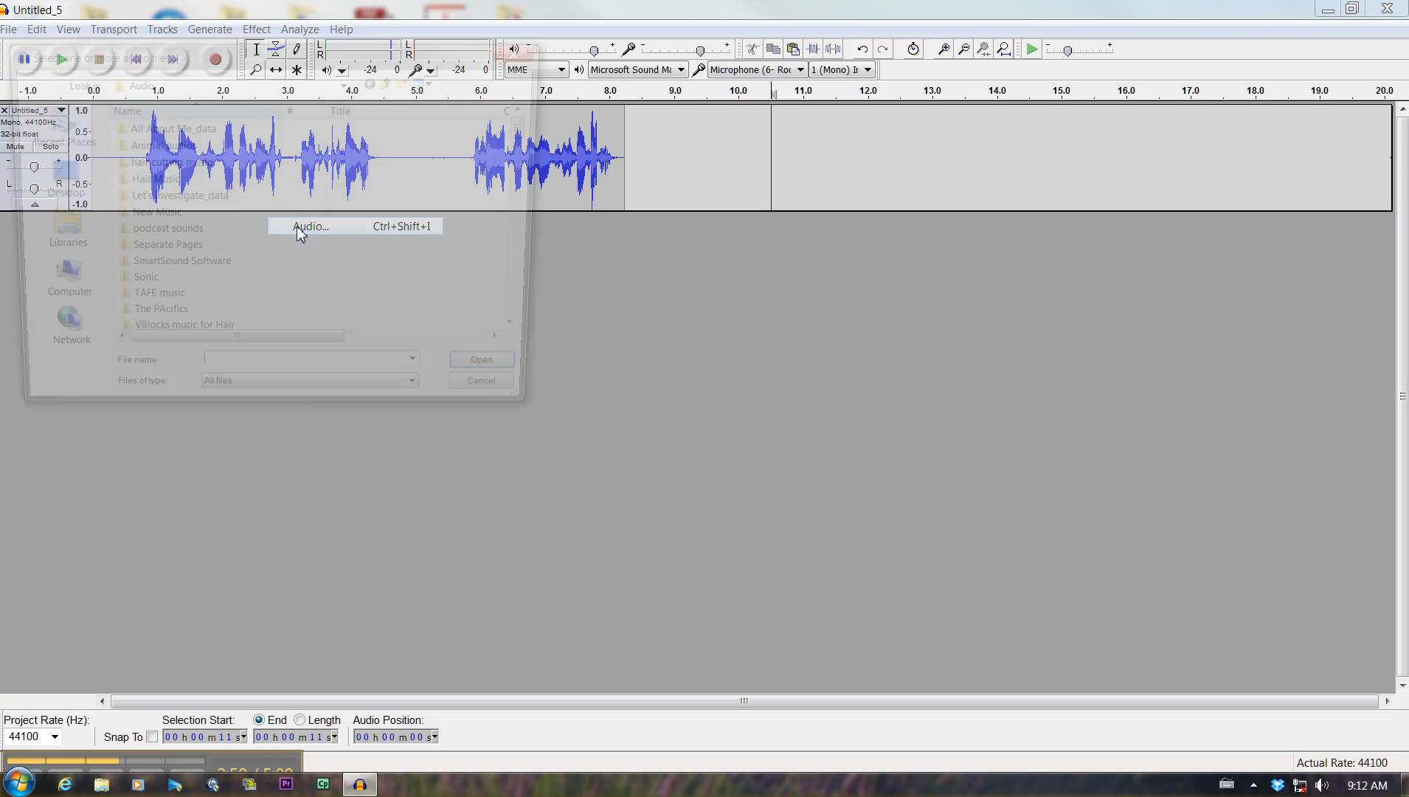
pyautogui.moveTo(532, 127); pyautogui.dragTo(554, 249)
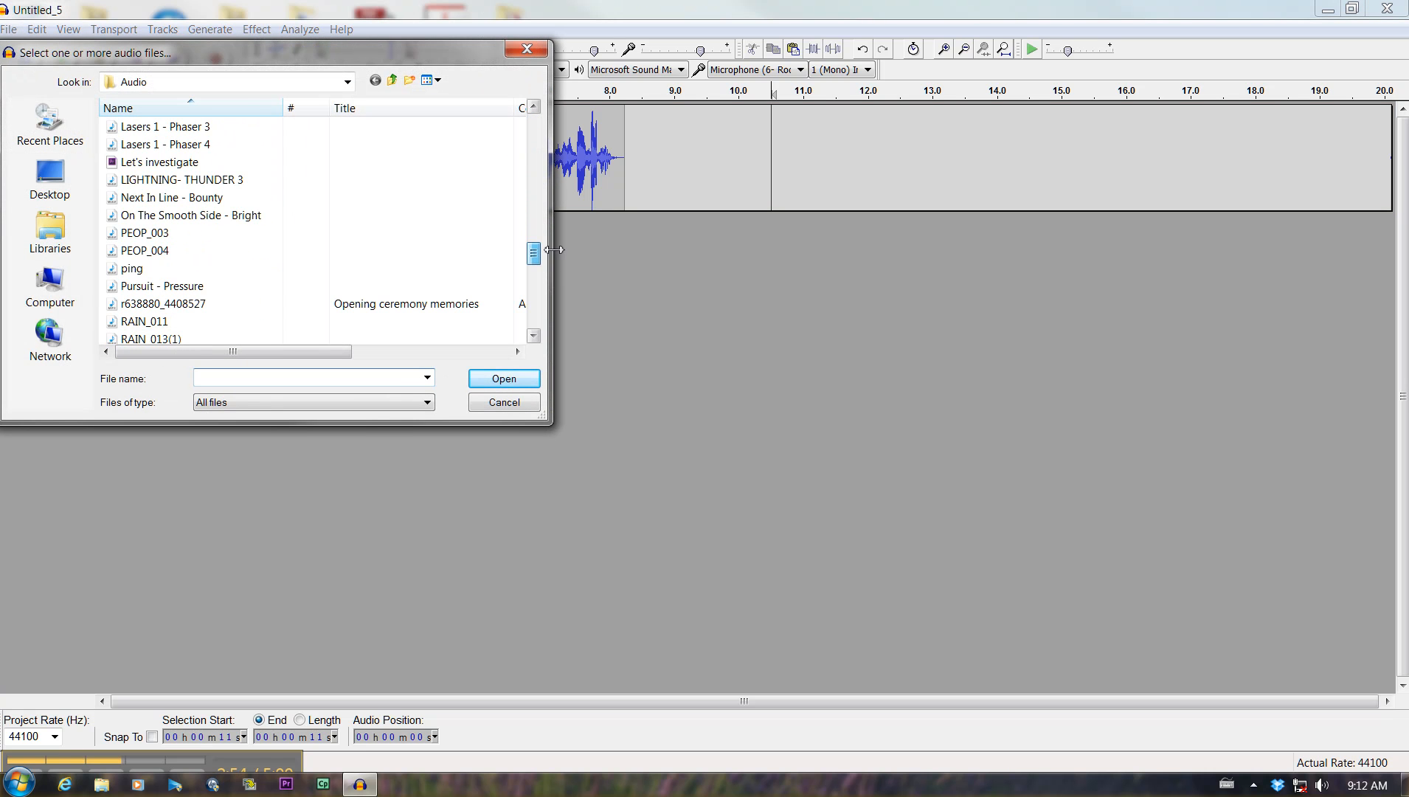
pyautogui.click(171, 287)
pyautogui.click(530, 380)
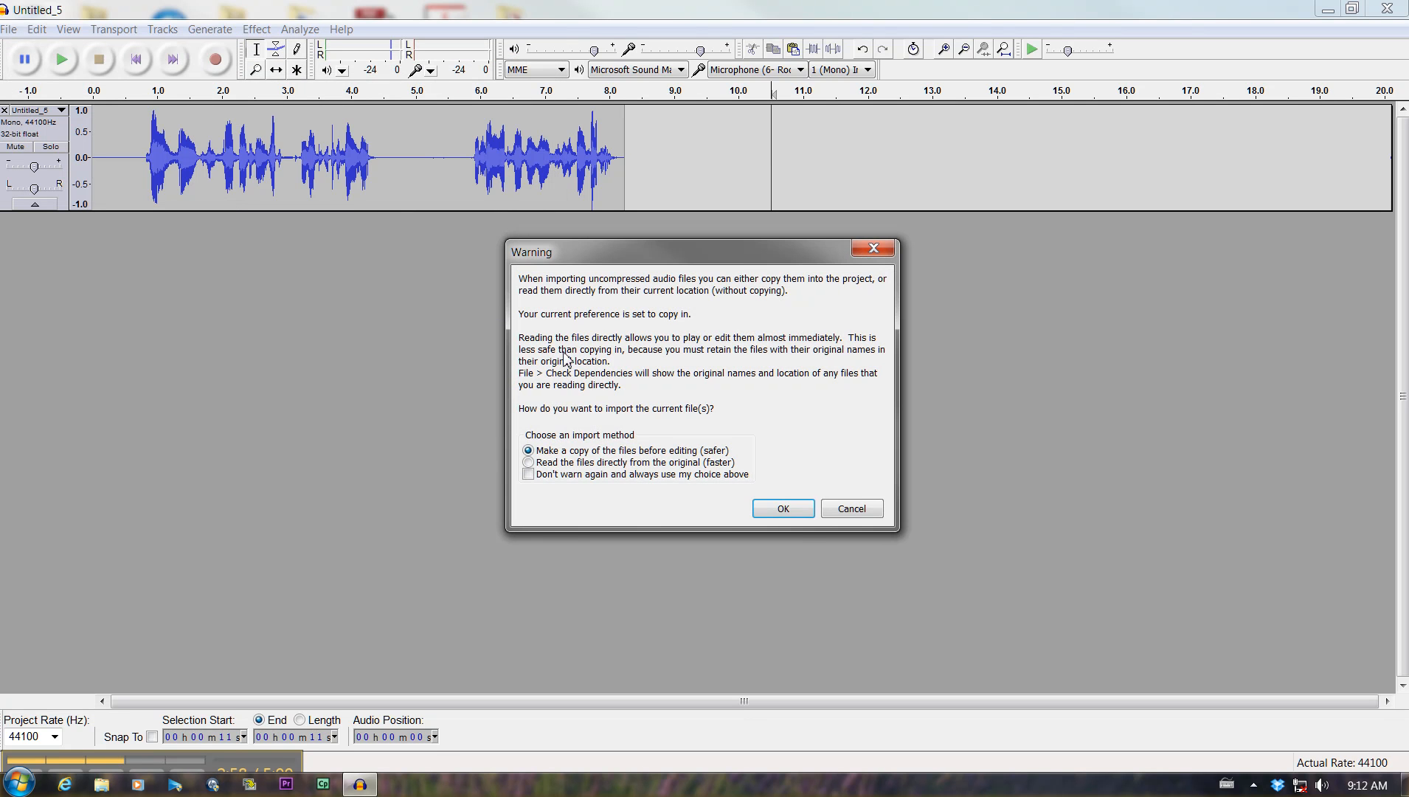
pyautogui.click(783, 508)
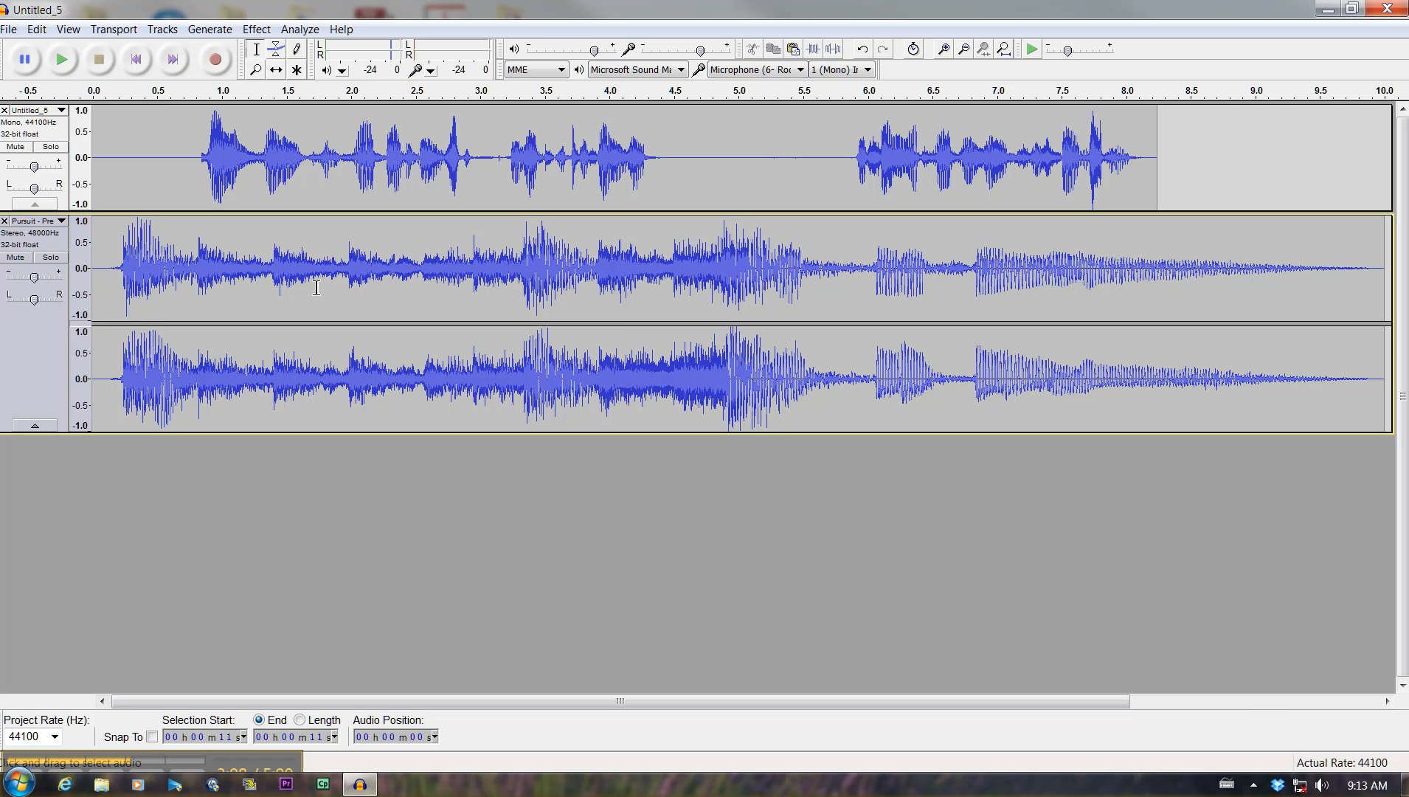
# - Amplify the whole imported music track by -10 dB
pyautogui.moveTo(97, 274); pyautogui.dragTo(1398, 322)
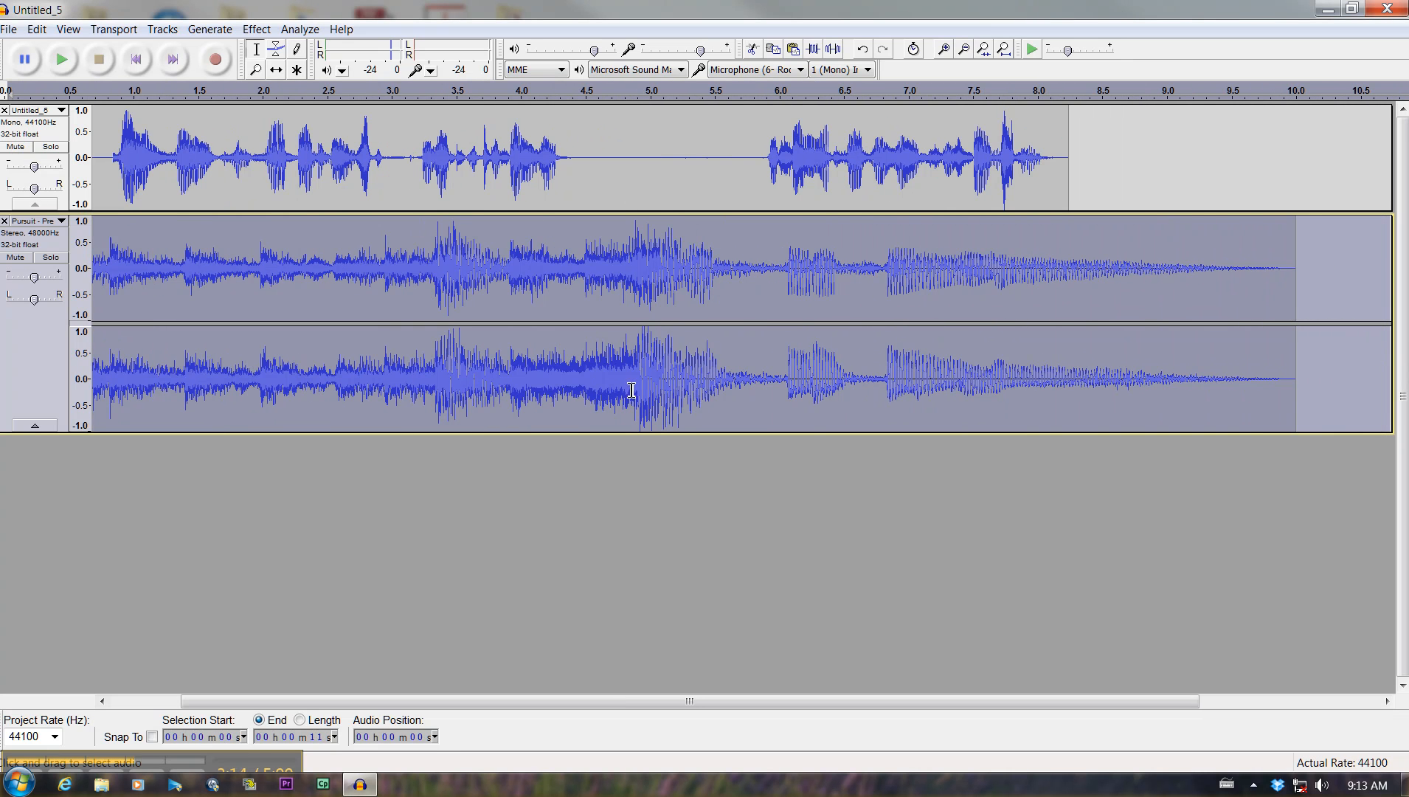
pyautogui.click(255, 29)
pyautogui.click(293, 74)
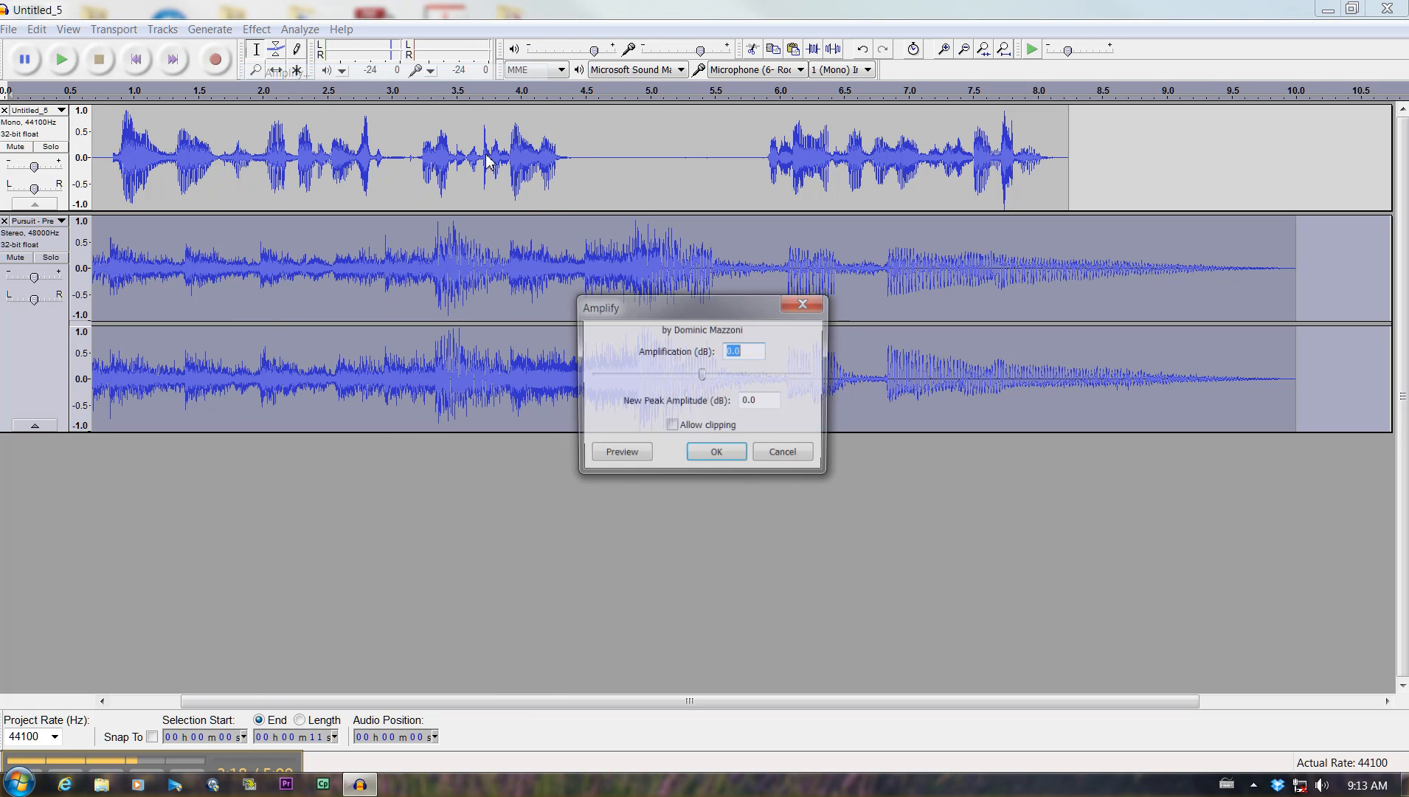
pyautogui.click(751, 352)
pyautogui.write('-10')
pyautogui.click(724, 453)
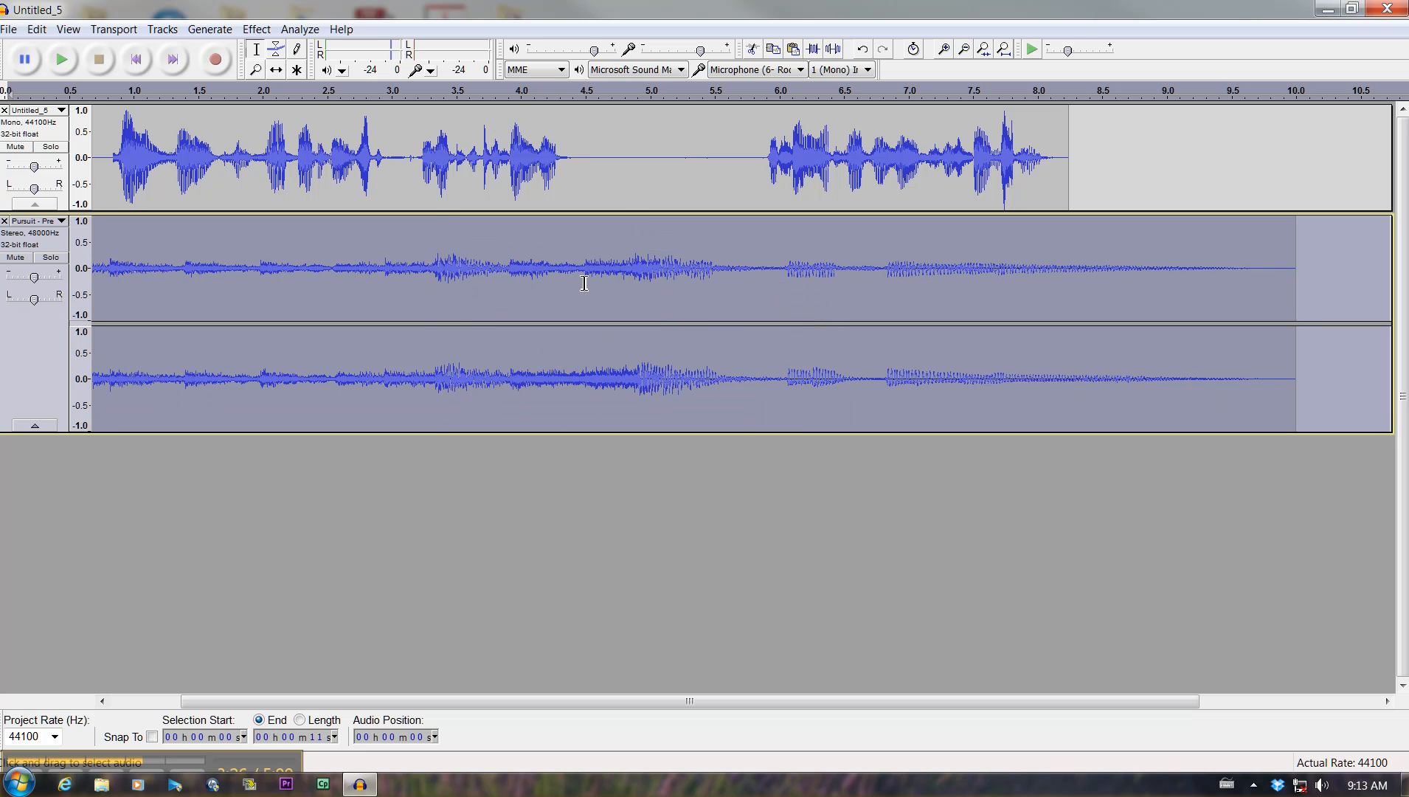
# - Shift the music clip later on the timeline with the Time Shift Tool so it starts at about 4.2 s
pyautogui.moveTo(473, 701); pyautogui.dragTo(383, 701)
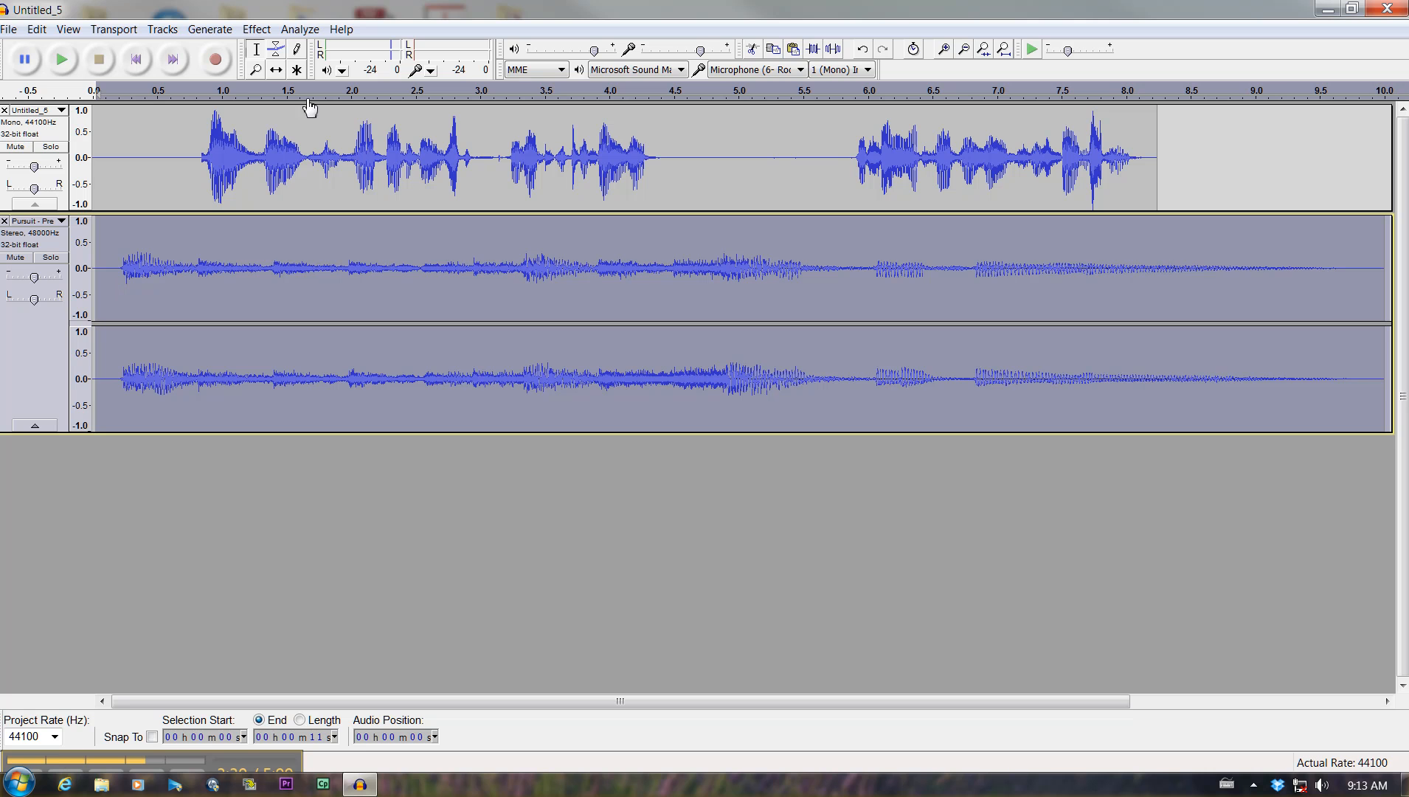
pyautogui.click(277, 70)
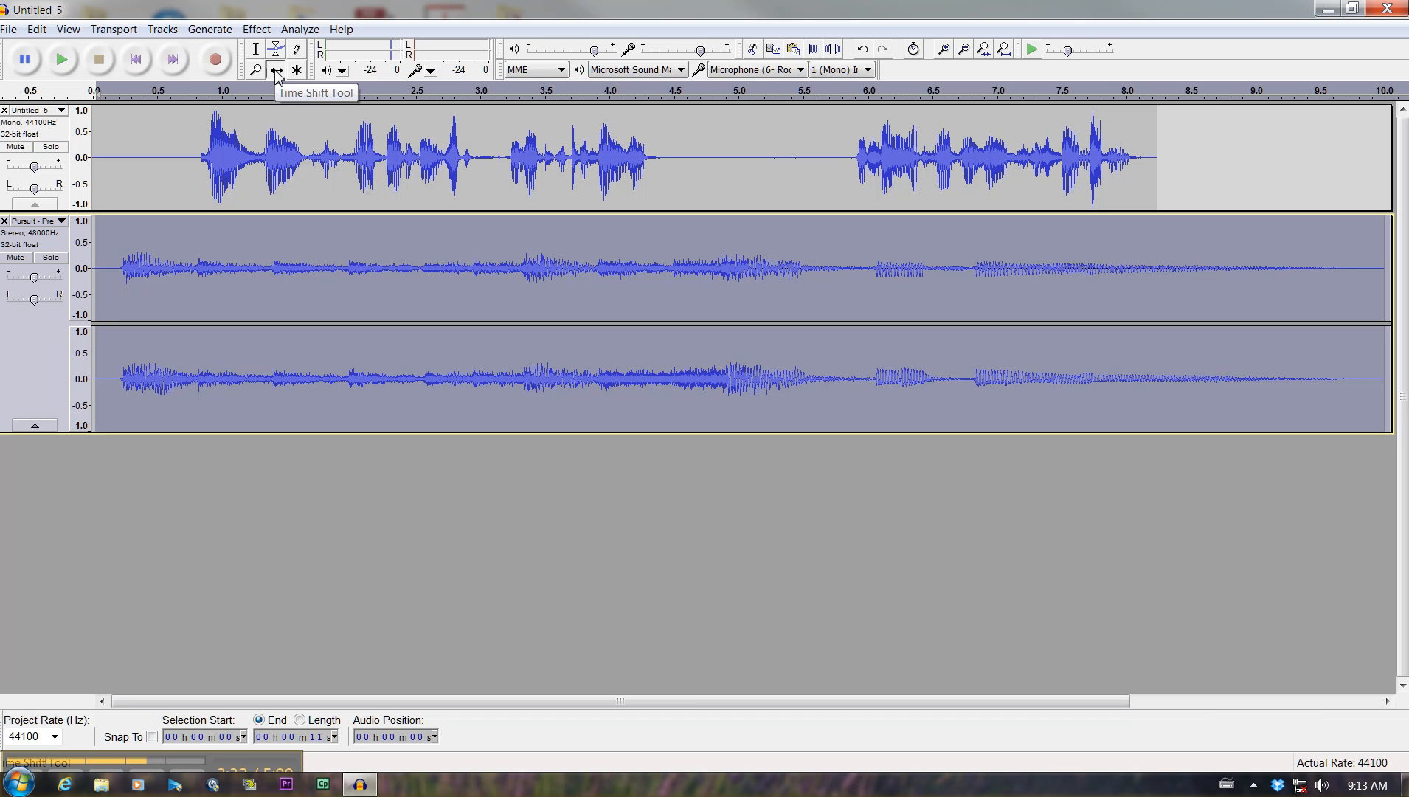
pyautogui.moveTo(141, 239); pyautogui.dragTo(688, 234)
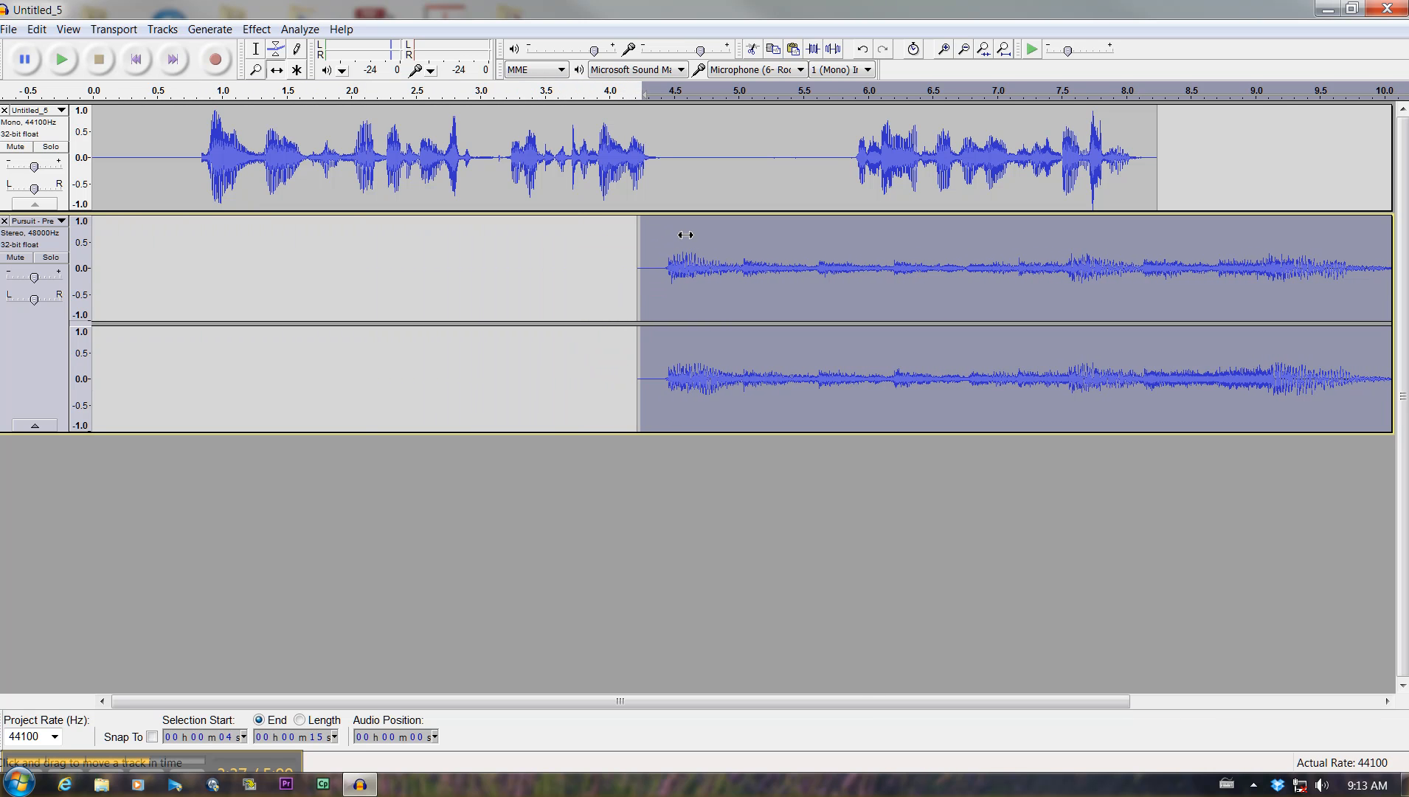
# - Return to the Selection Tool and play the mix from about 0.2 s in the voice track
pyautogui.click(256, 52)
pyautogui.click(123, 163)
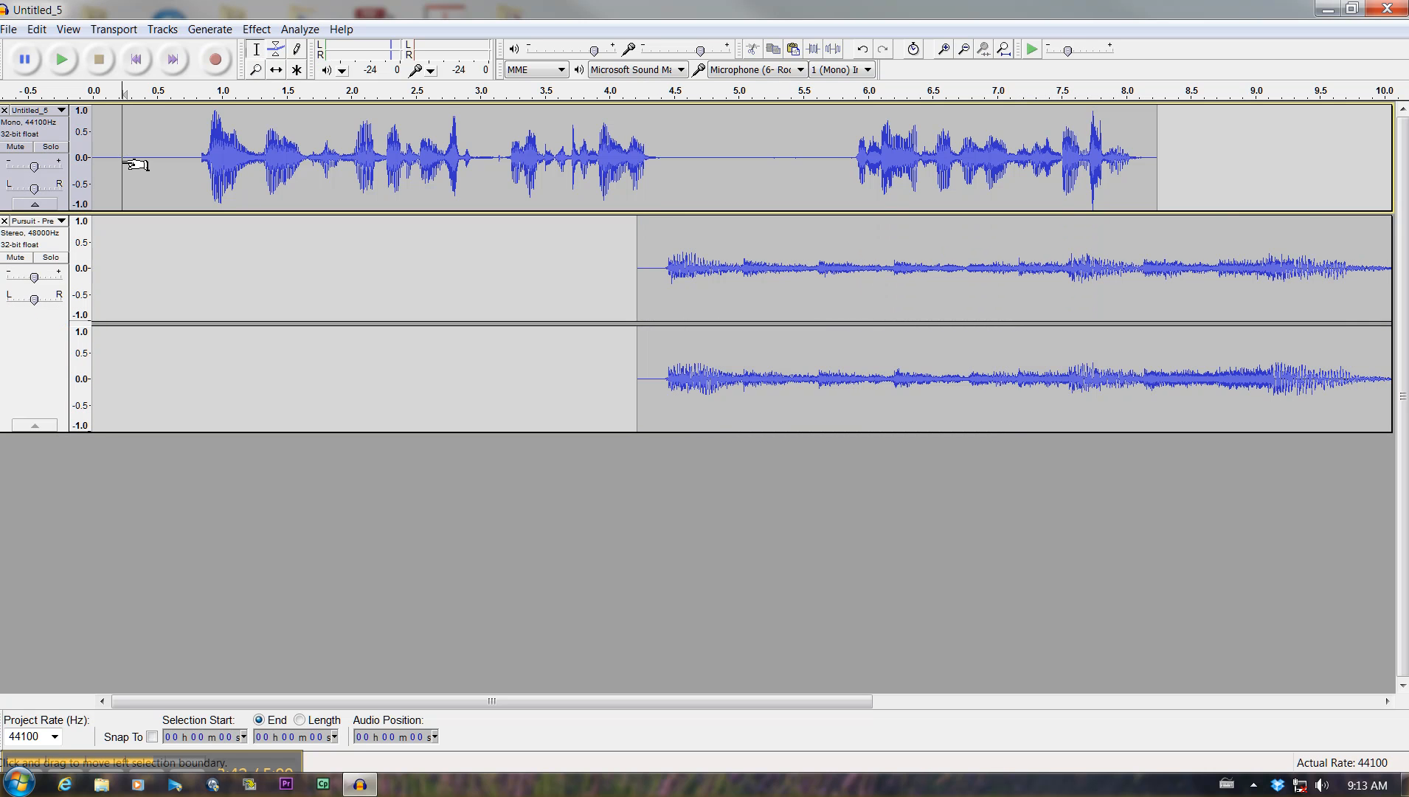
pyautogui.press('space')
# - Export the project as an MP3 file named Reading sample, leaving the metadata as is and accepting the mixdown to two stereo channels
pyautogui.click(13, 30)
pyautogui.click(44, 250)
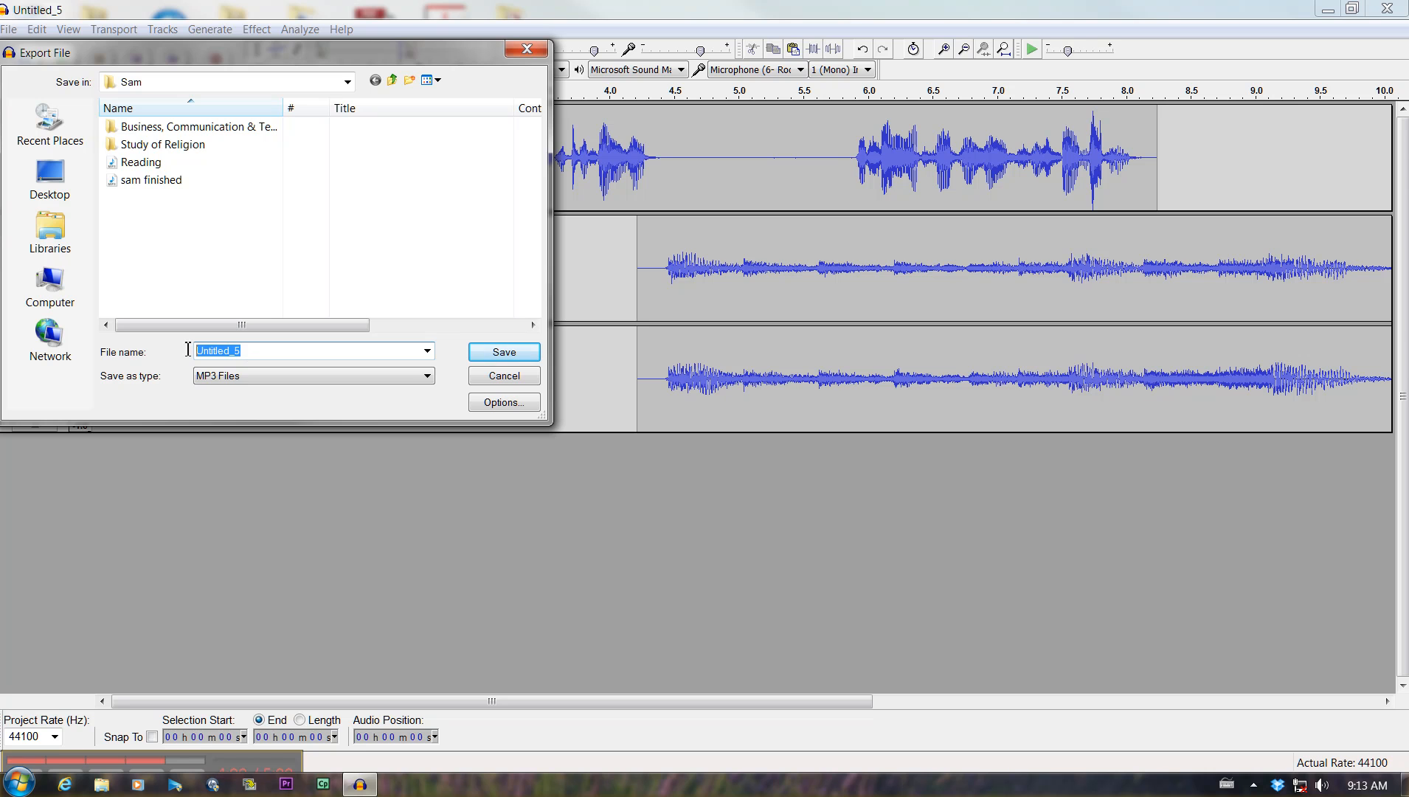
pyautogui.write('Reading sample')
pyautogui.click(427, 376)
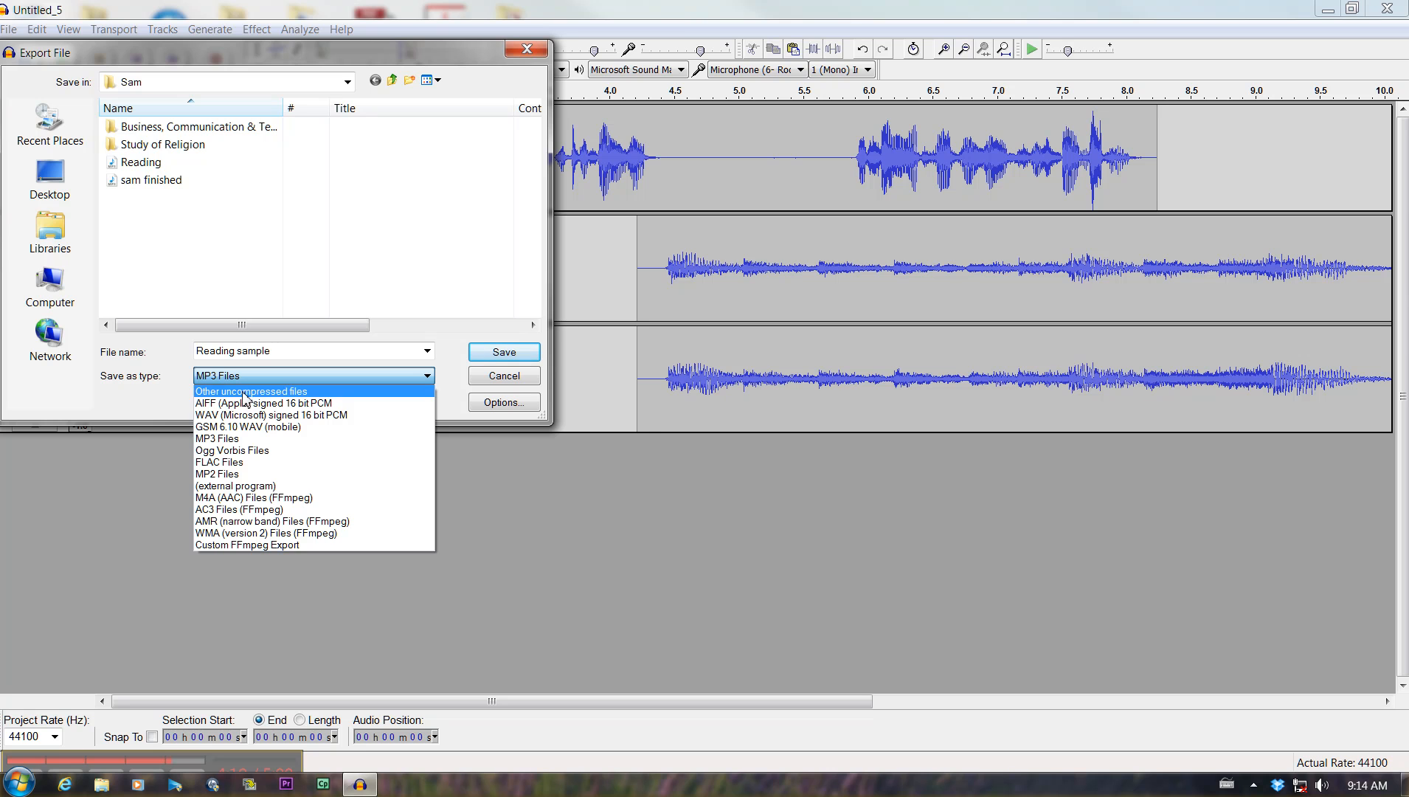
pyautogui.click(224, 437)
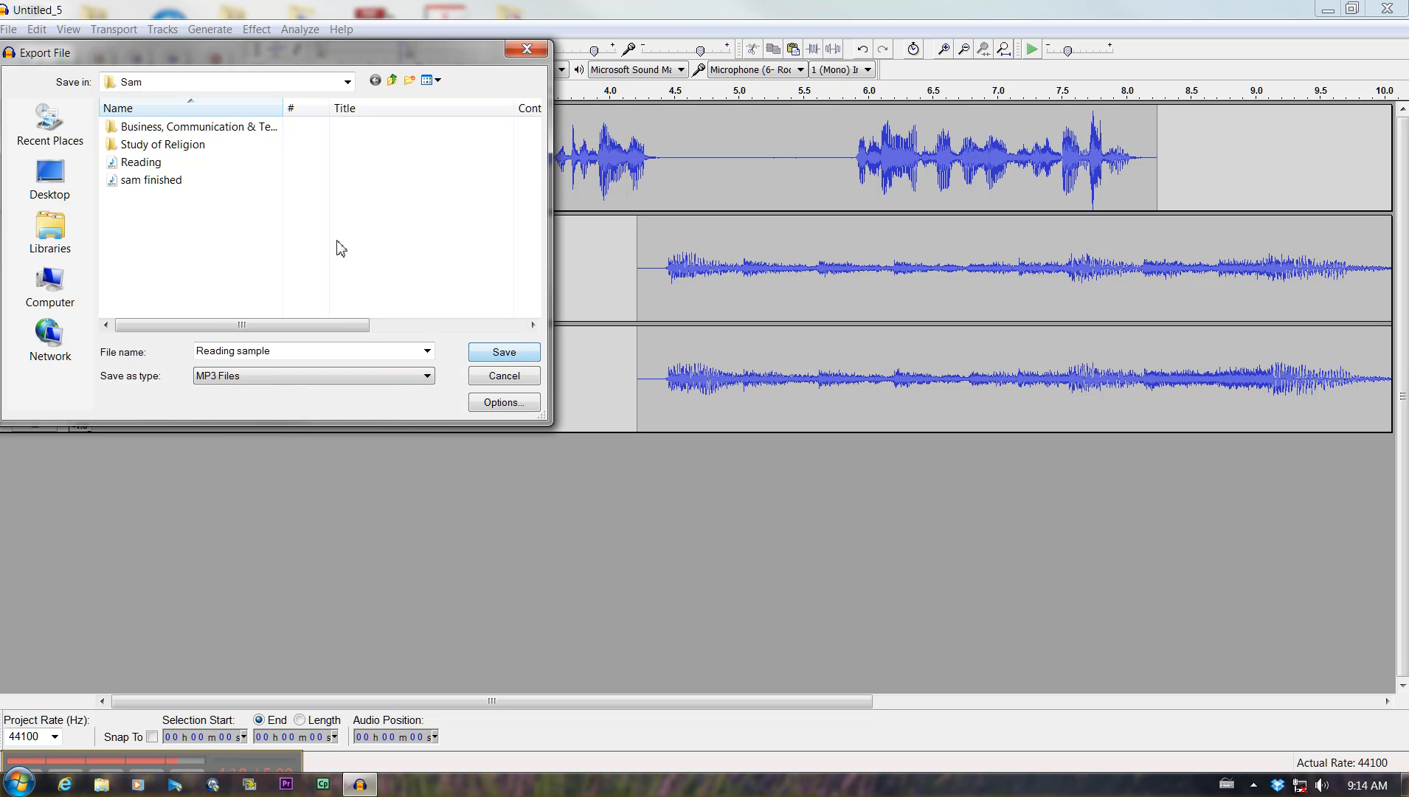
pyautogui.click(508, 353)
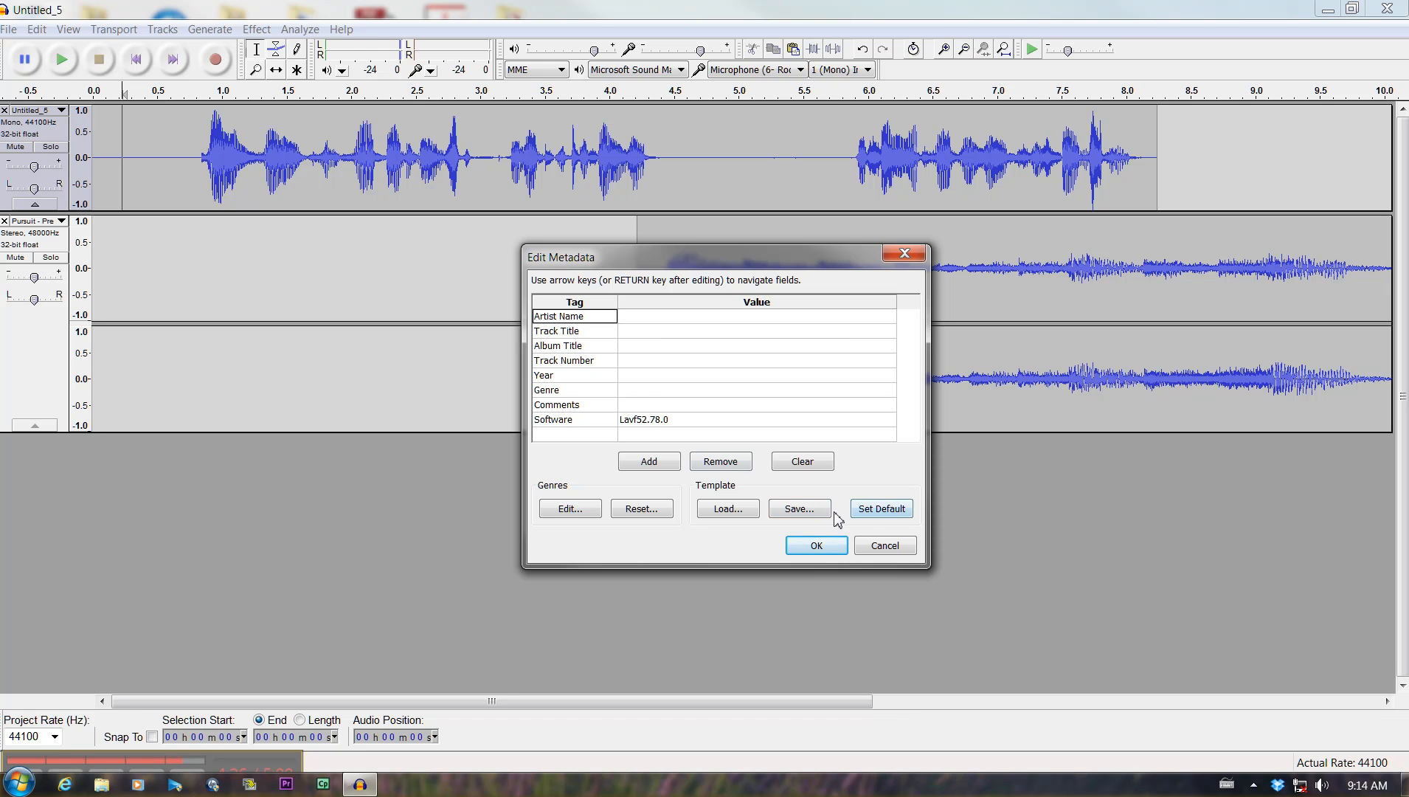
pyautogui.click(817, 546)
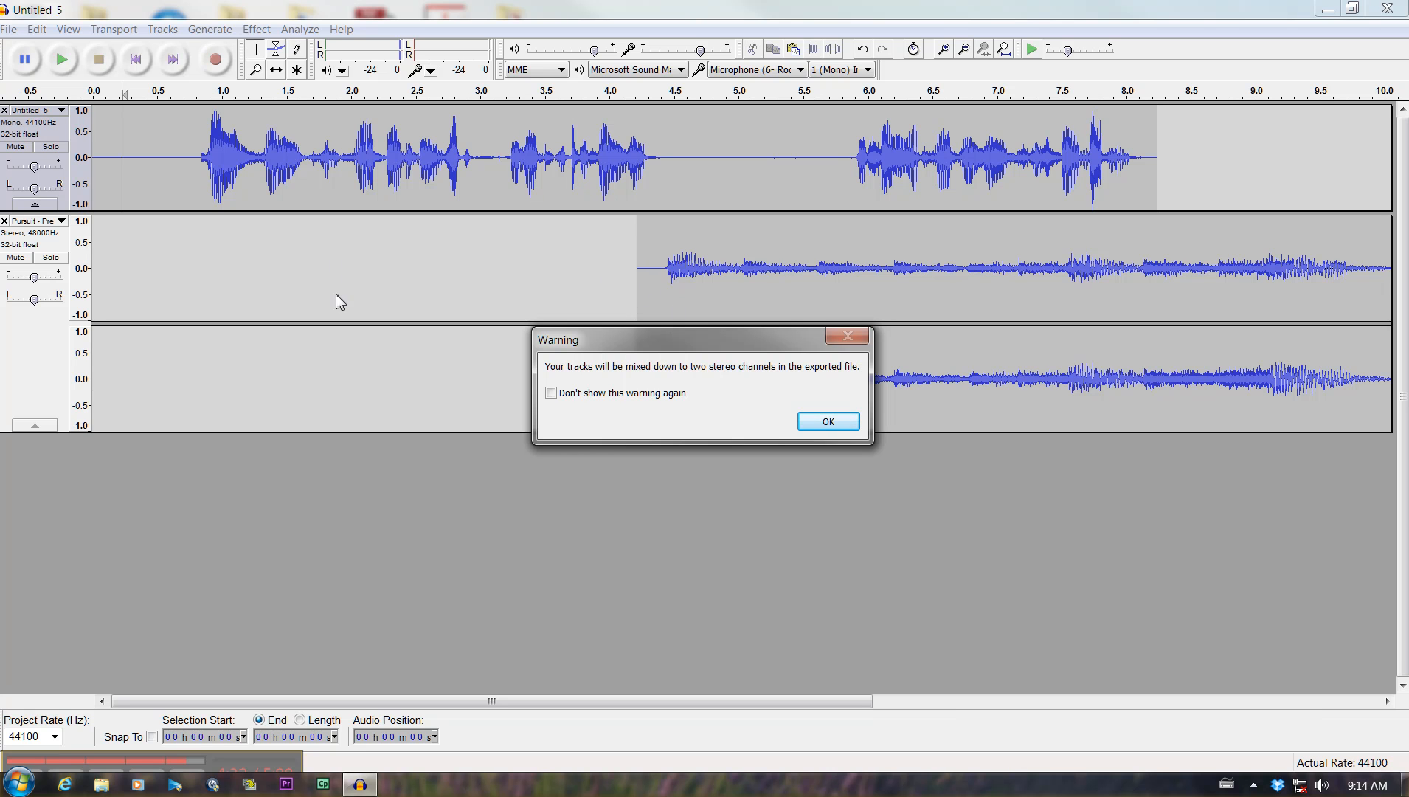
pyautogui.click(829, 422)
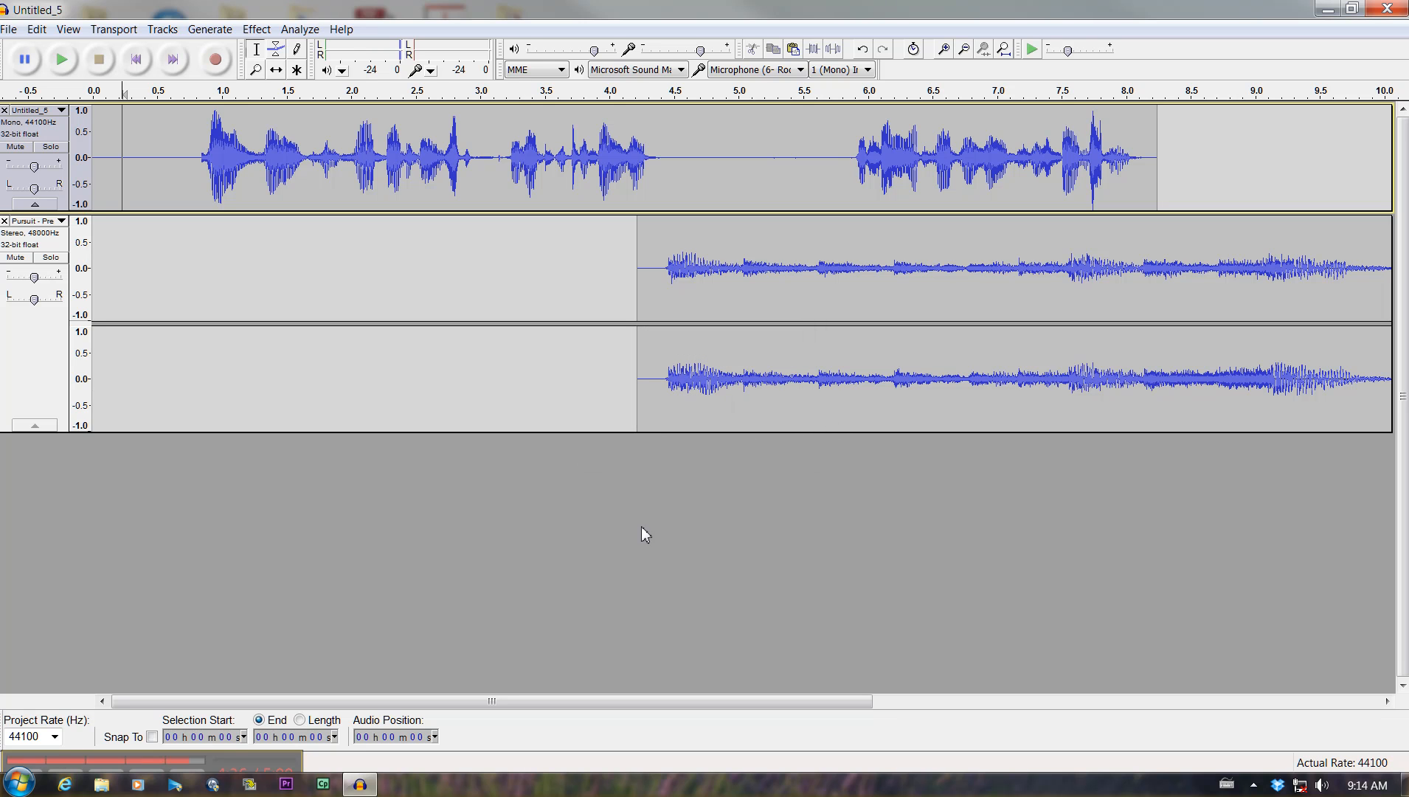